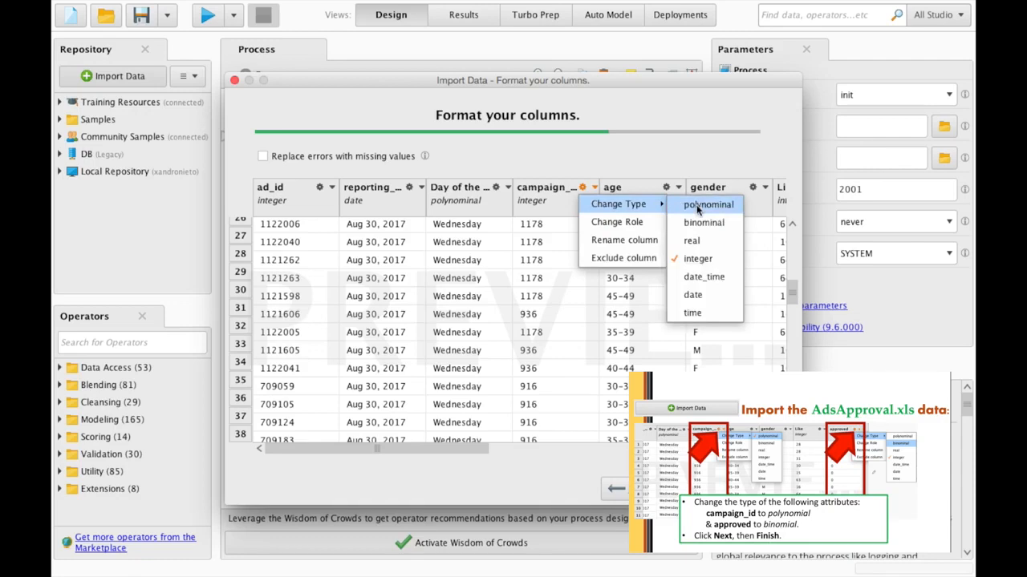
# - Type campaign_id as polynominal and approved as binominal, and store the data as AdsApproval
pyautogui.click(697, 207)
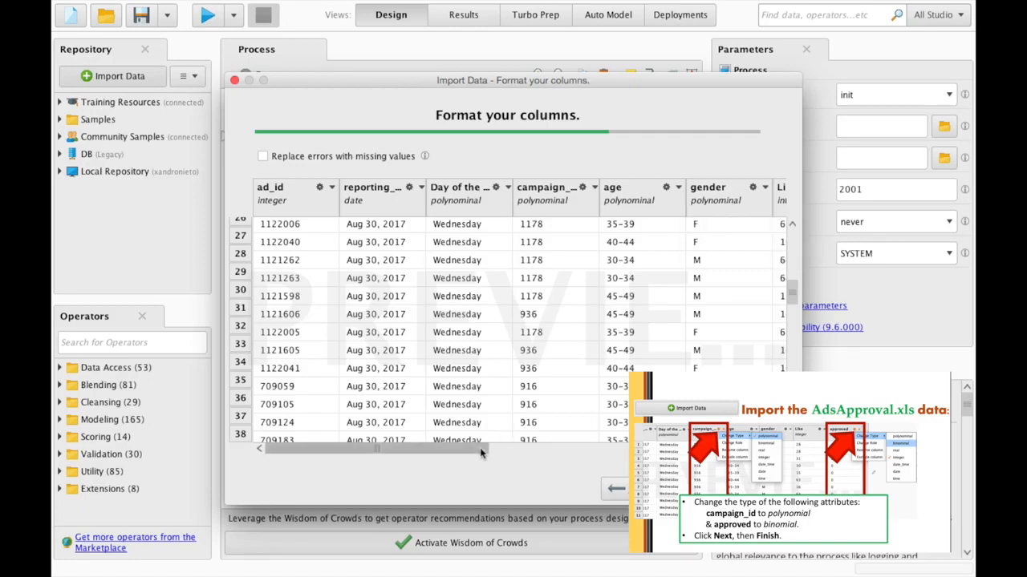
pyautogui.moveTo(481, 449); pyautogui.dragTo(765, 449)
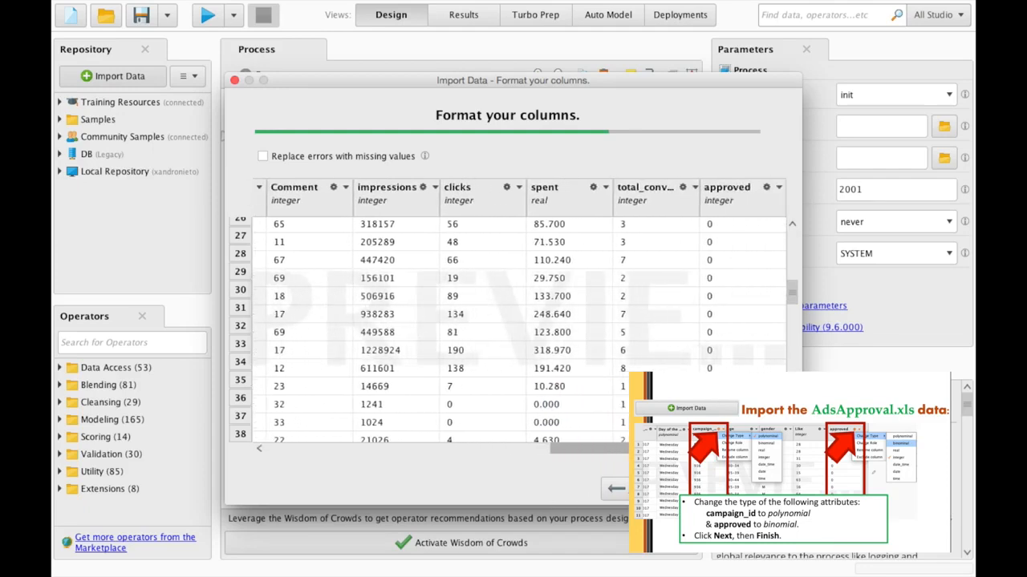
pyautogui.click(778, 187)
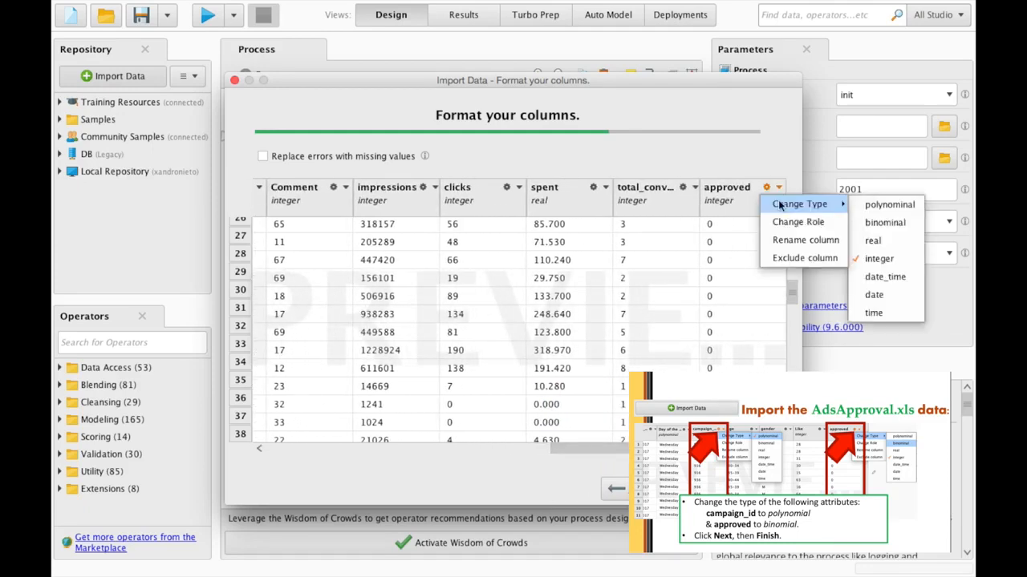
pyautogui.click(765, 158)
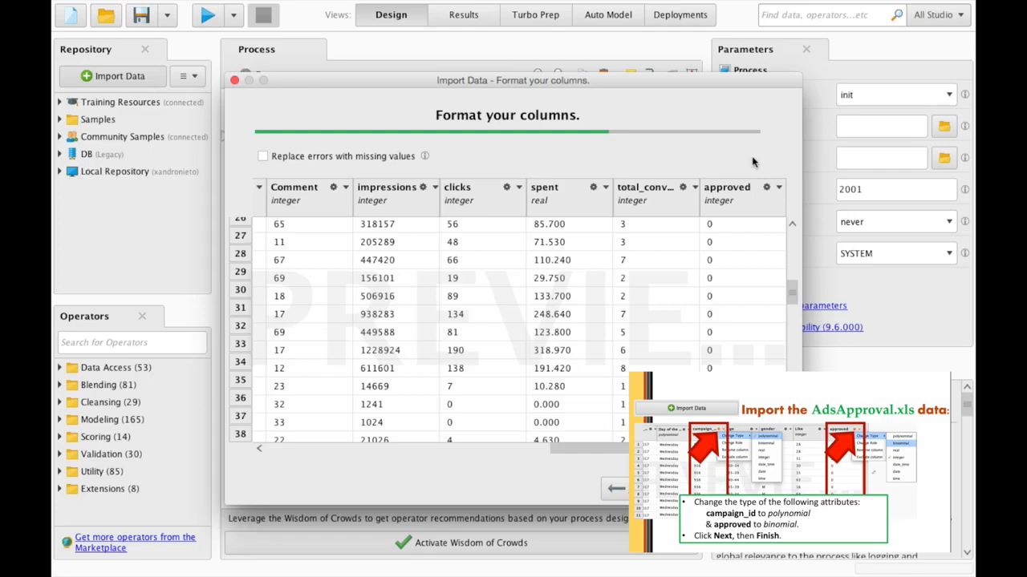
pyautogui.click(777, 188)
pyautogui.moveTo(778, 203)
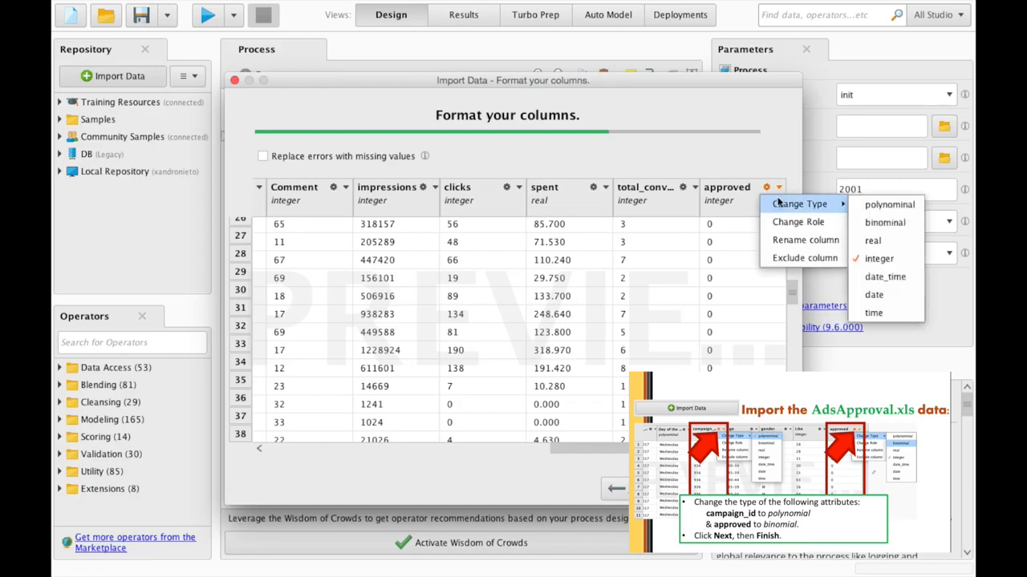
pyautogui.click(863, 227)
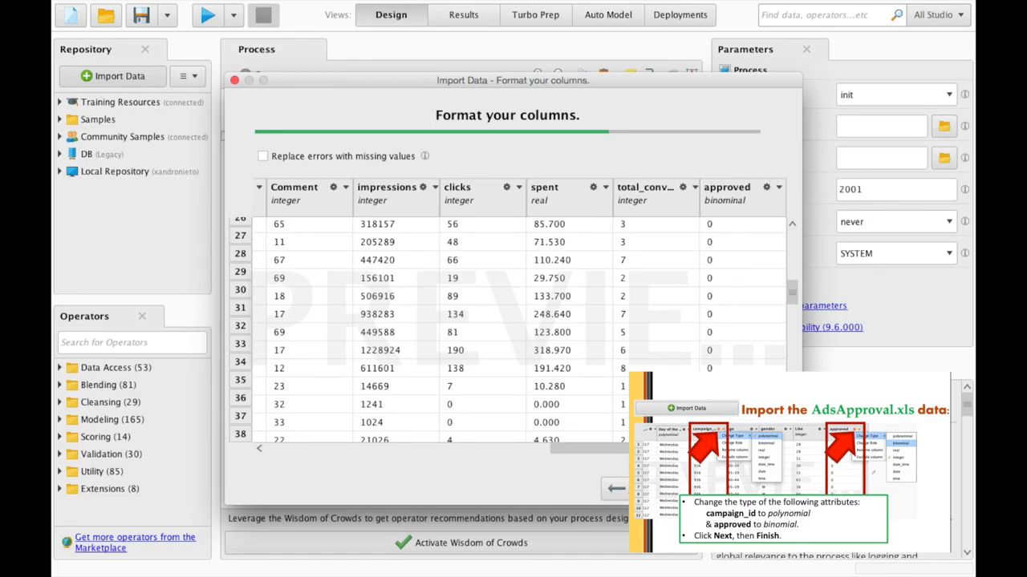
pyautogui.press('Return')
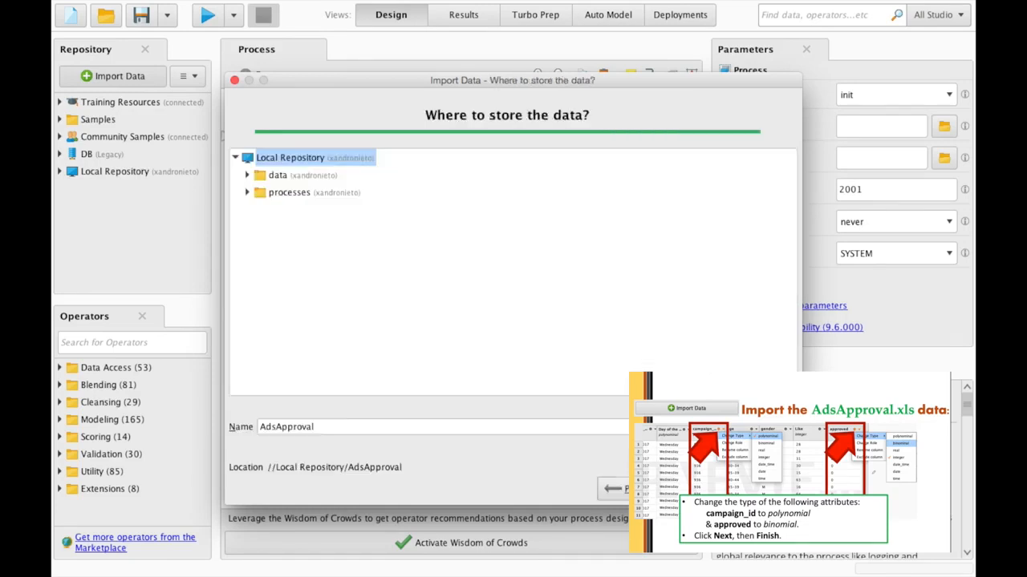
pyautogui.press('Return')
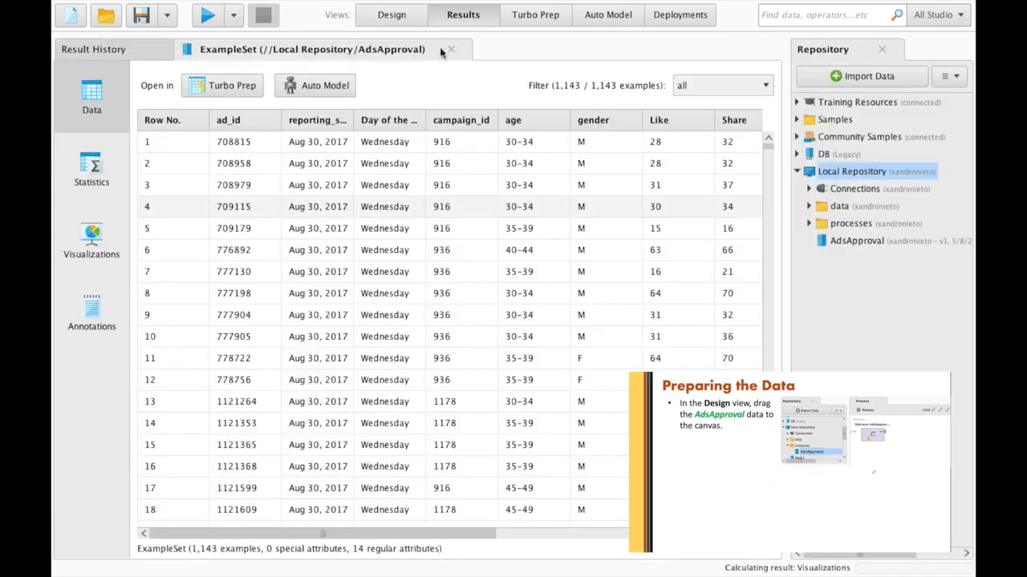
# - Place a Retrieve AdsApproval operator and connect its output to the process result
pyautogui.click(392, 14)
pyautogui.moveTo(189, 238); pyautogui.dragTo(158, 240)
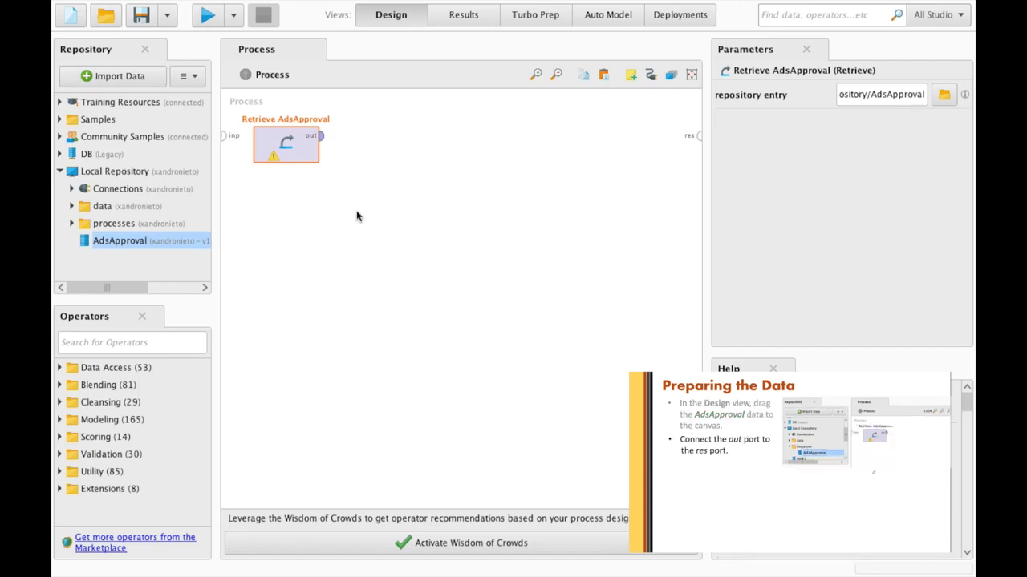
pyautogui.click(320, 135)
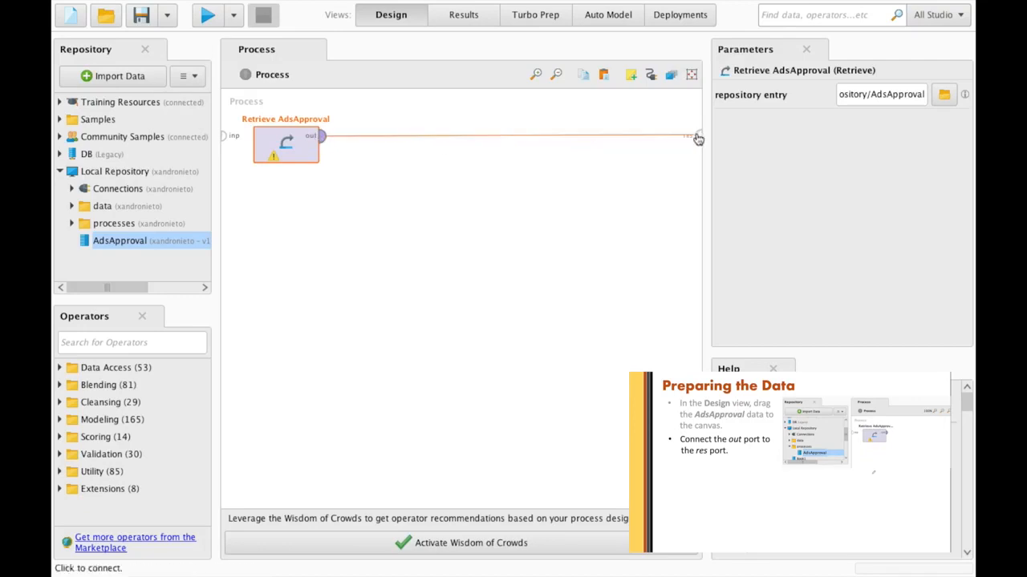
pyautogui.click(698, 137)
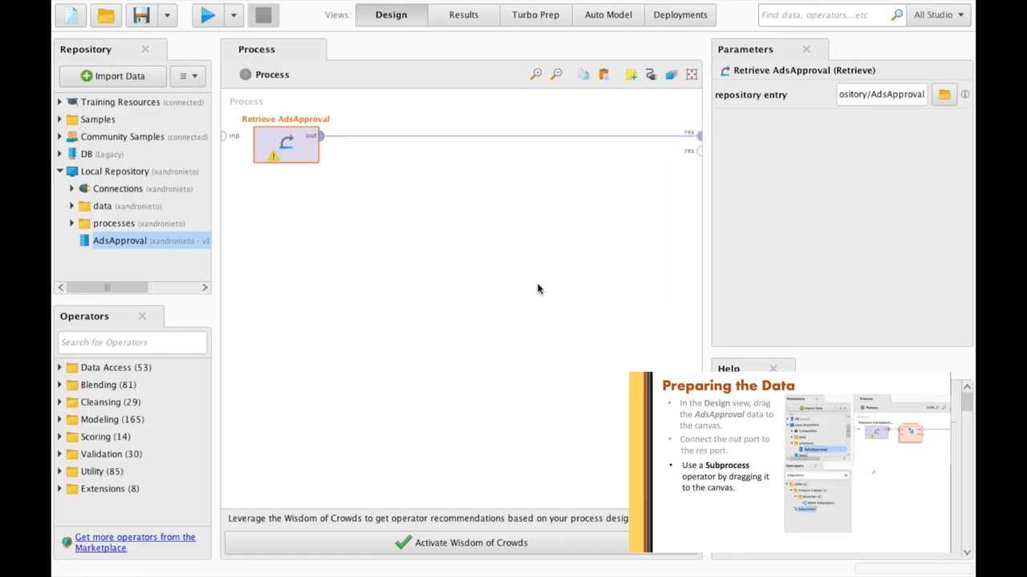
# - Insert a Subprocess operator between Retrieve AdsApproval and the result
pyautogui.click(136, 342)
pyautogui.write('subprocess')
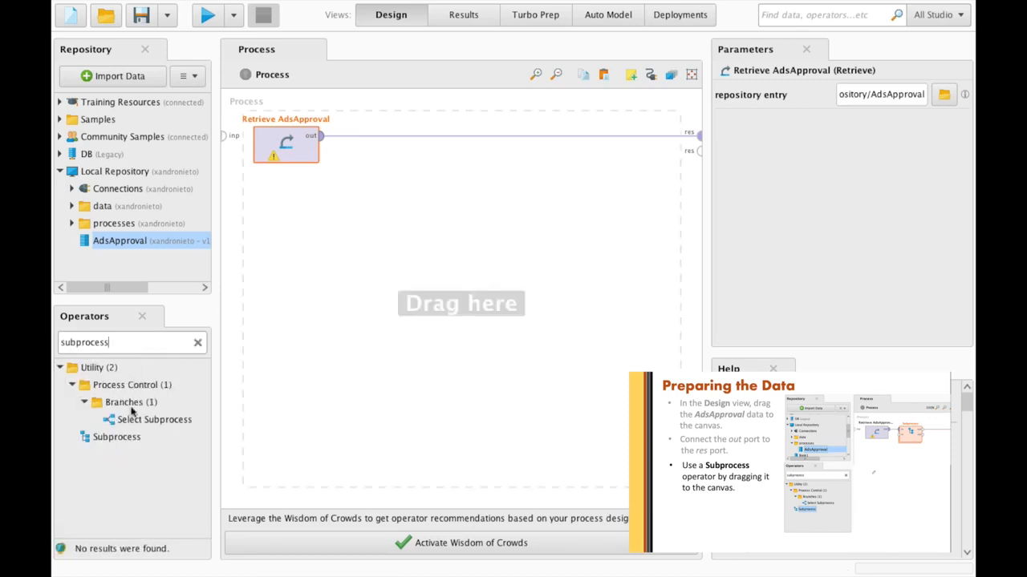
pyautogui.click(118, 438)
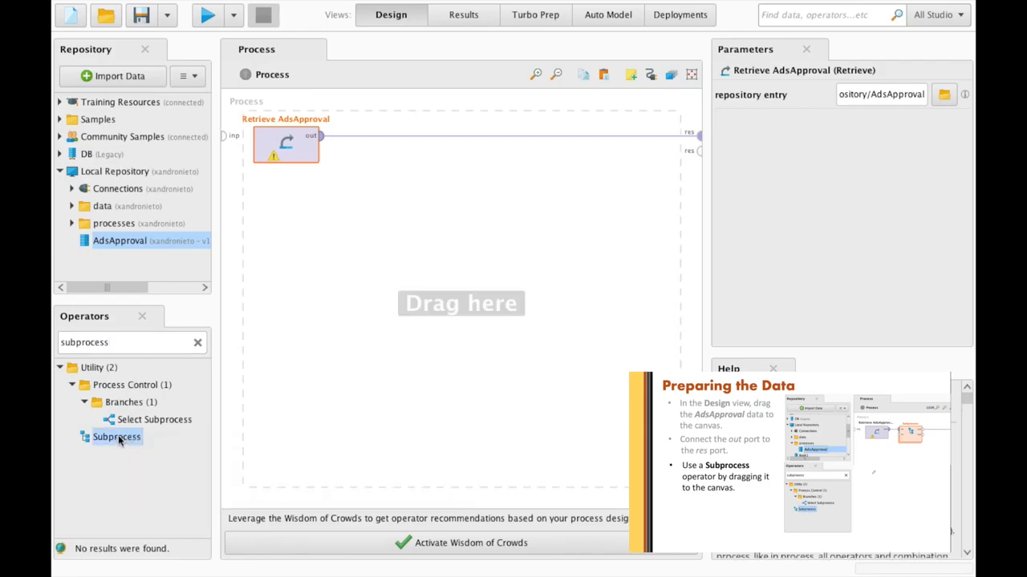
pyautogui.moveTo(118, 436); pyautogui.dragTo(385, 139)
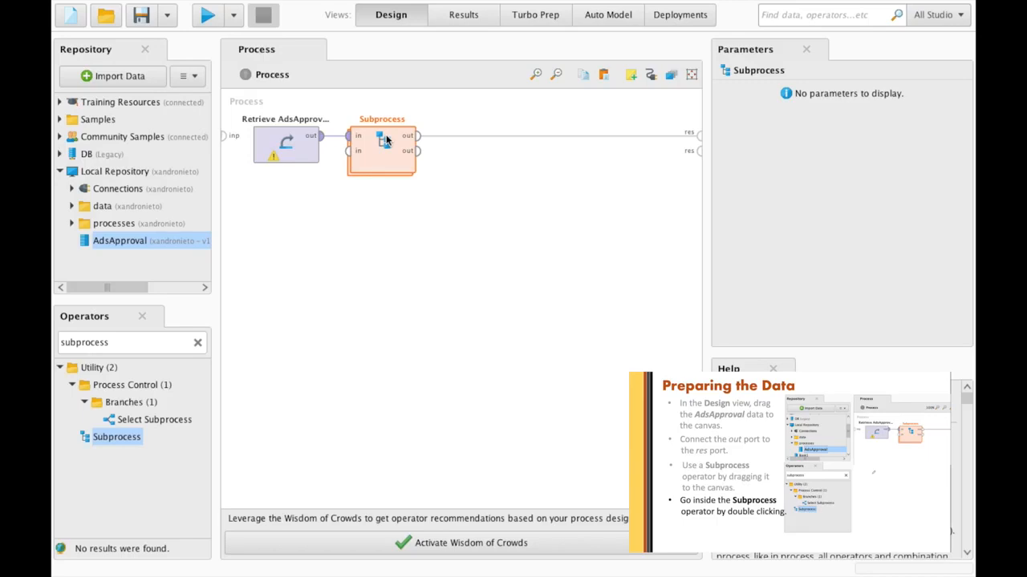
# - Inside the Subprocess, wire the in port straight to the out port
pyautogui.doubleClick(388, 153)
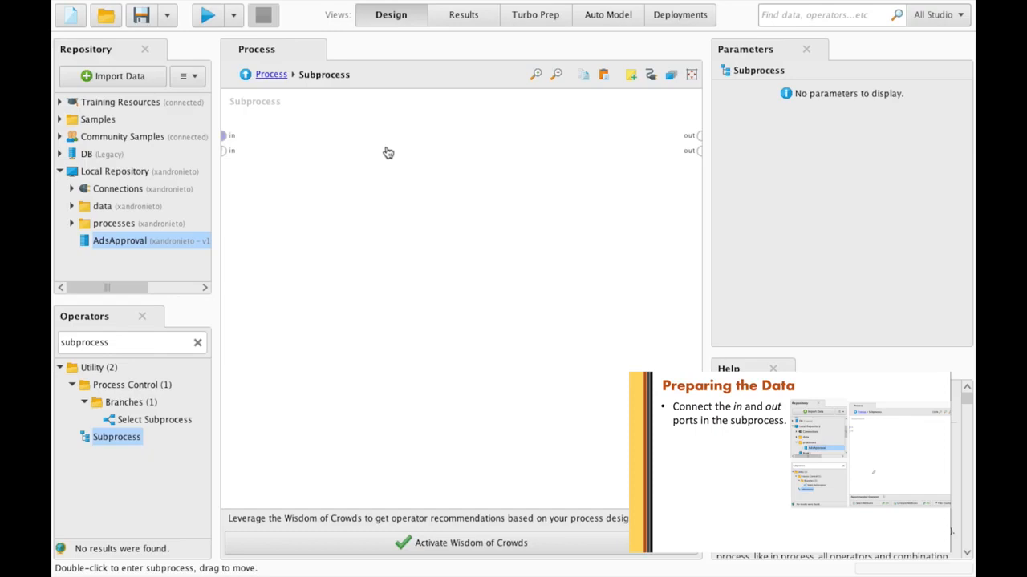
pyautogui.click(230, 133)
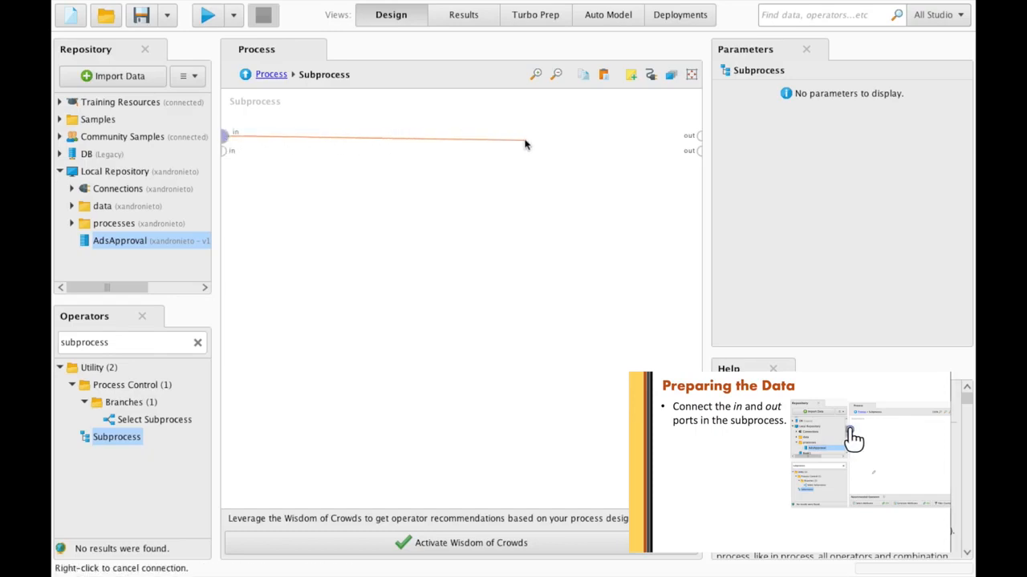
pyautogui.click(698, 136)
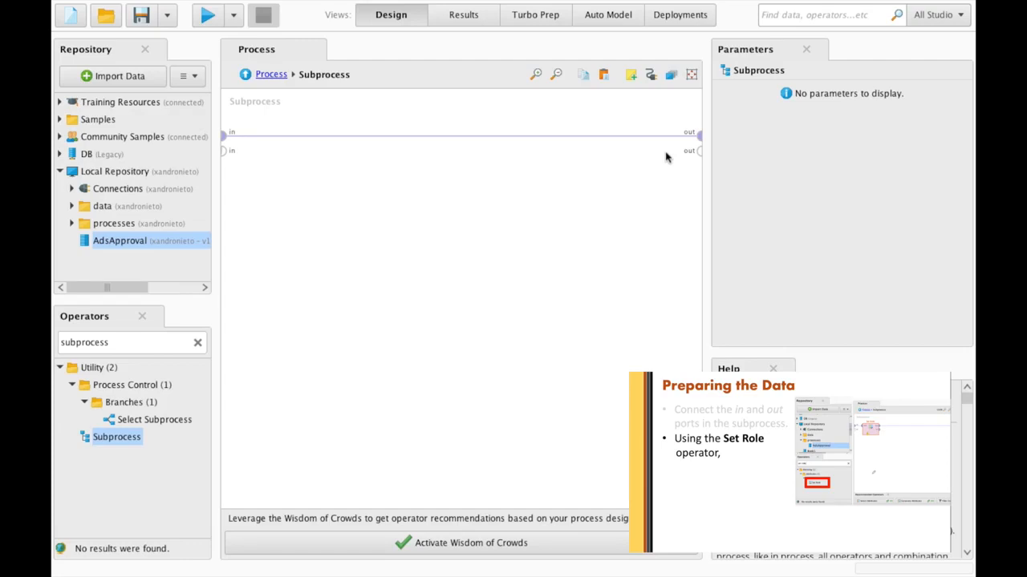
# - Add a Set Role operator inside the subprocess
pyautogui.doubleClick(100, 345)
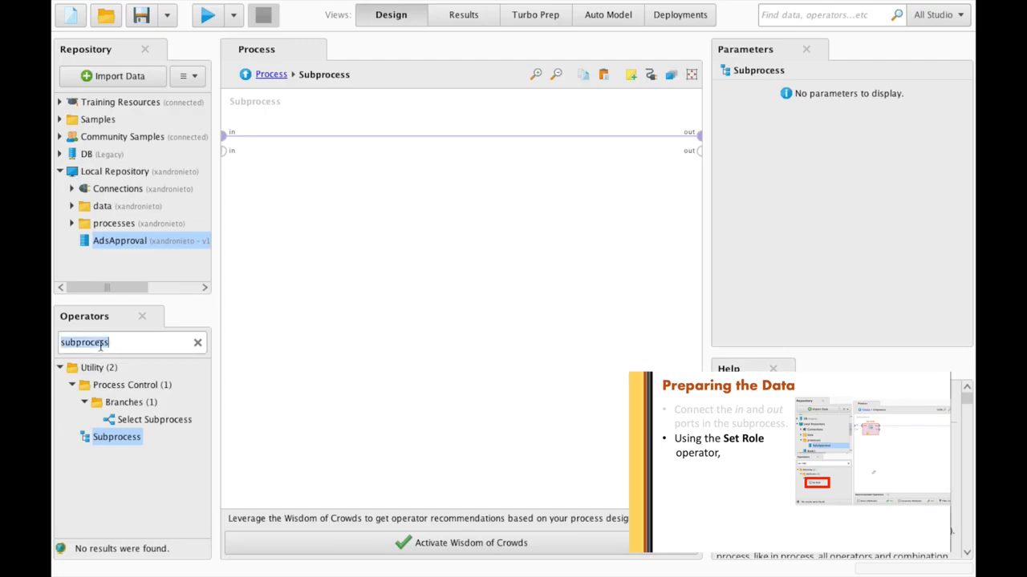
pyautogui.write('set role')
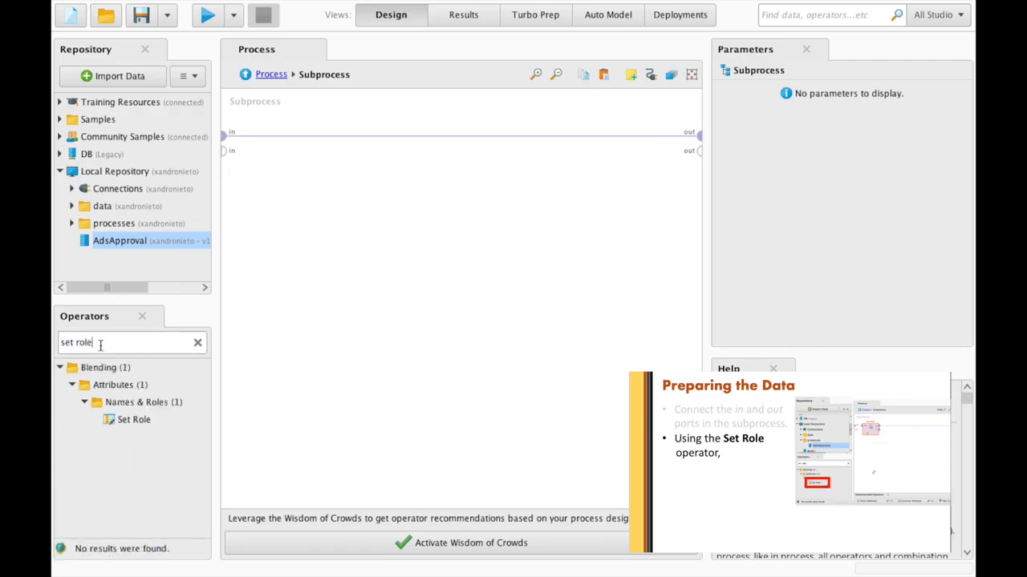
pyautogui.moveTo(124, 419); pyautogui.dragTo(294, 182)
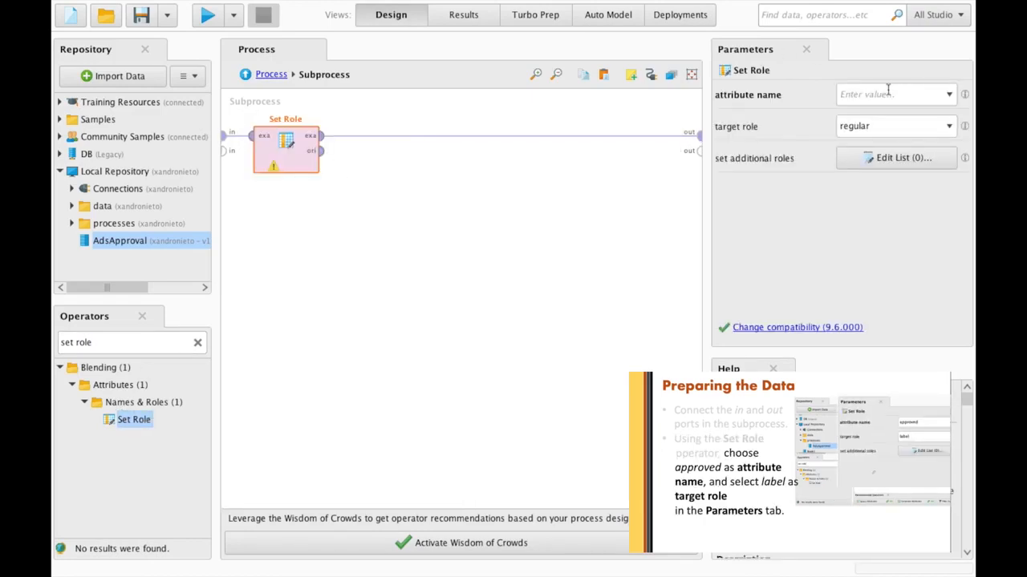
# - Give the approved attribute the label role, then search for Nominal to Numerical
pyautogui.click(950, 94)
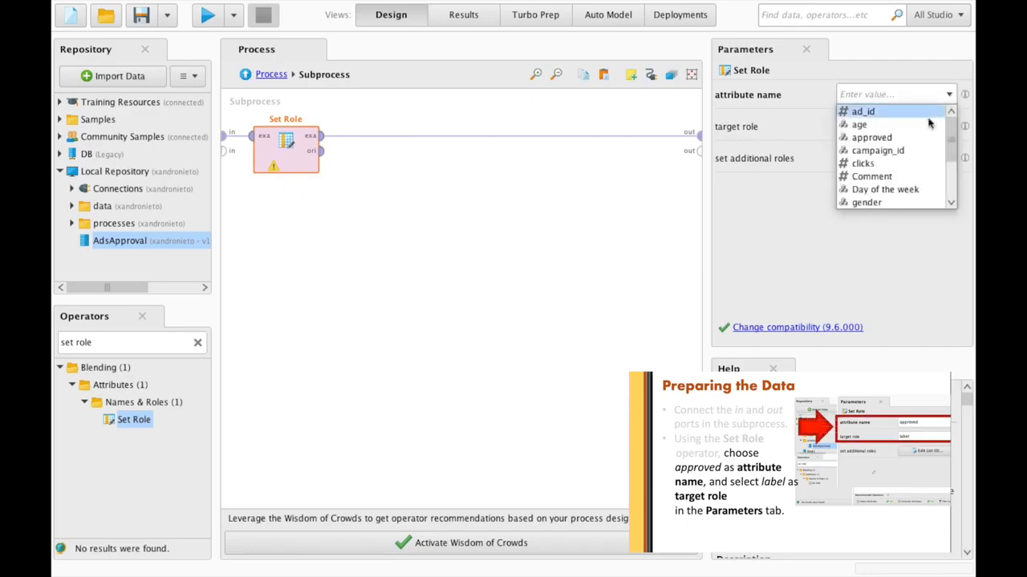
pyautogui.click(873, 138)
pyautogui.click(948, 129)
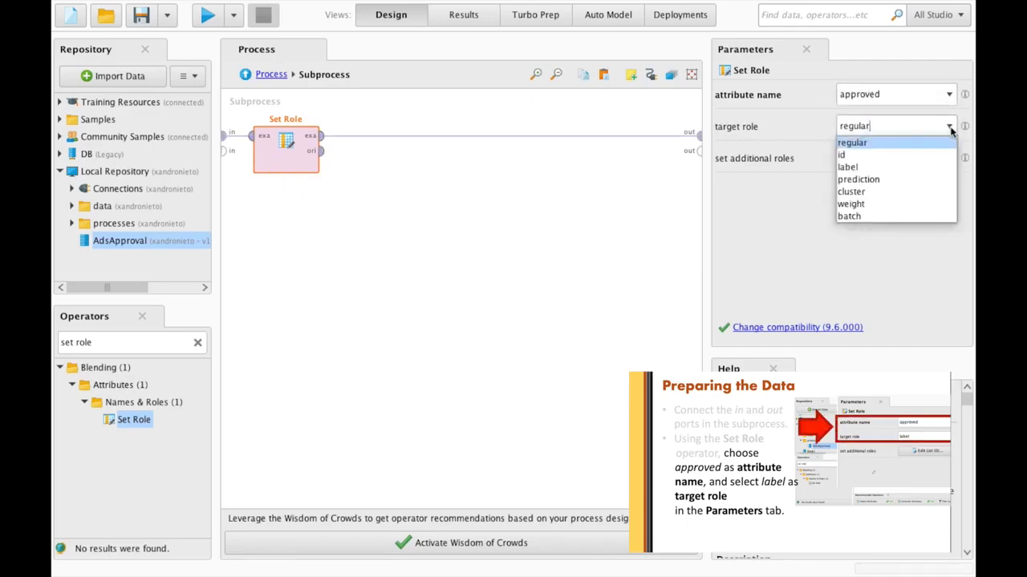
pyautogui.click(910, 165)
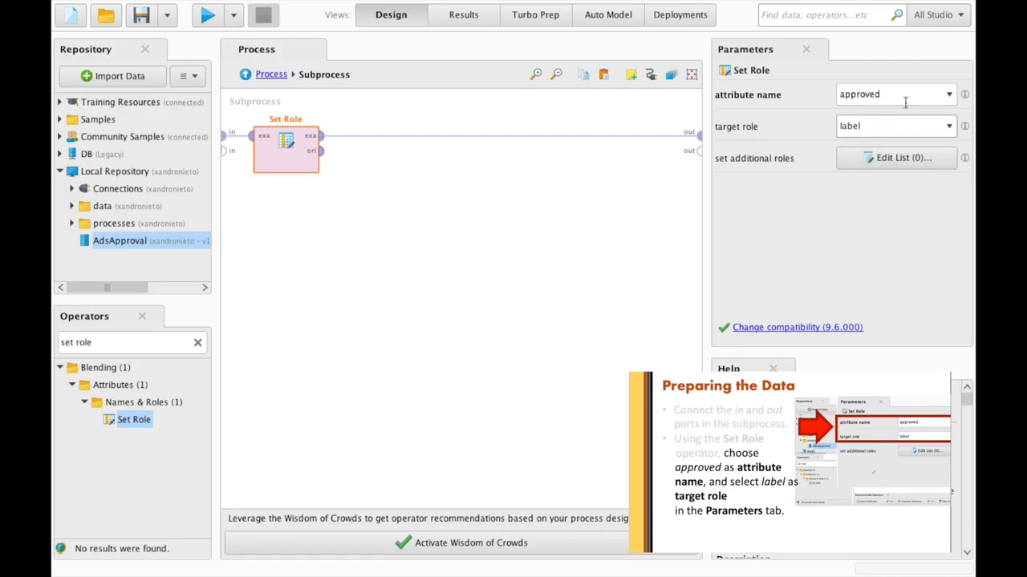
pyautogui.click(103, 343)
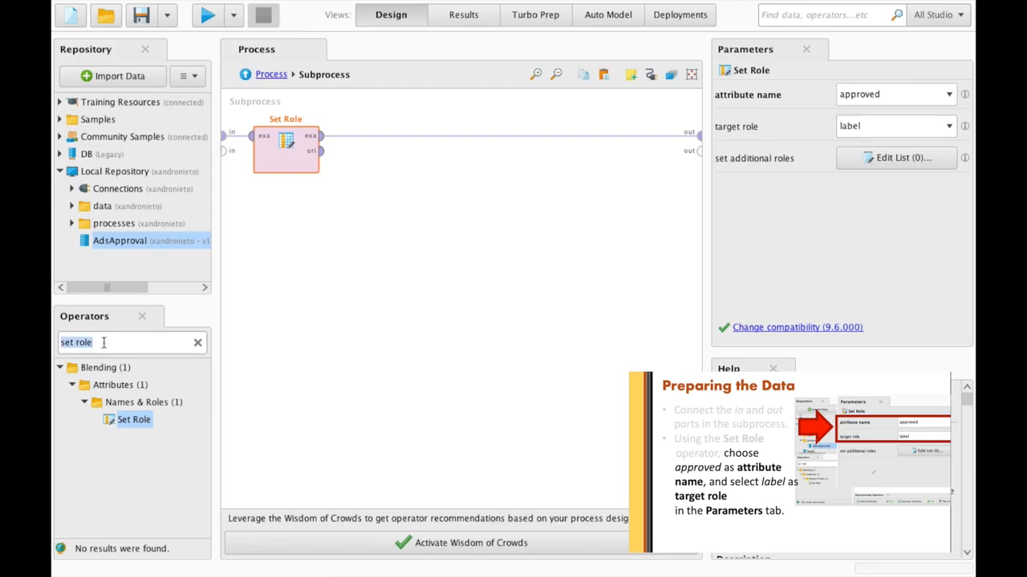
pyautogui.write('nominal to nu')
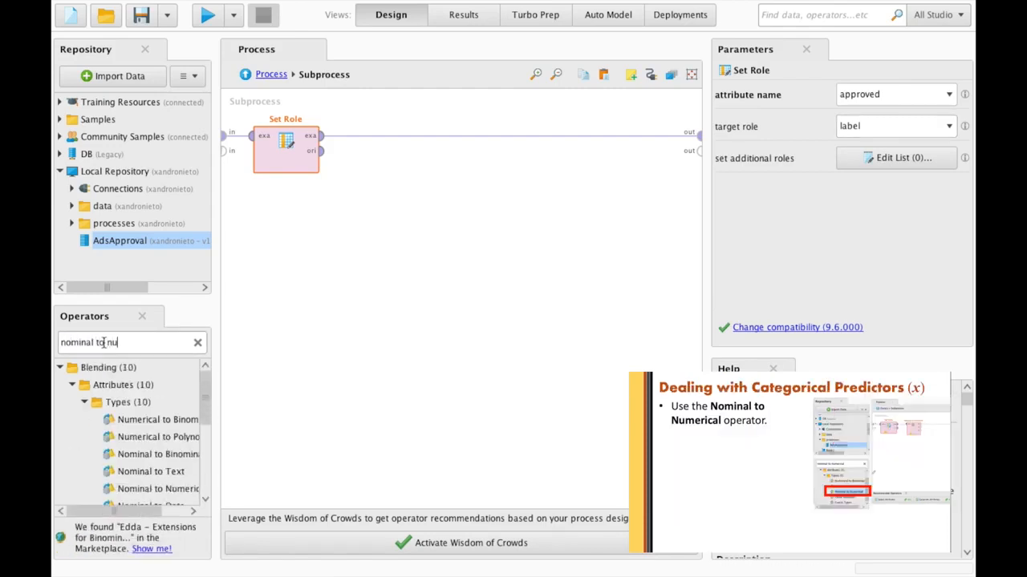
pyautogui.write('merical')
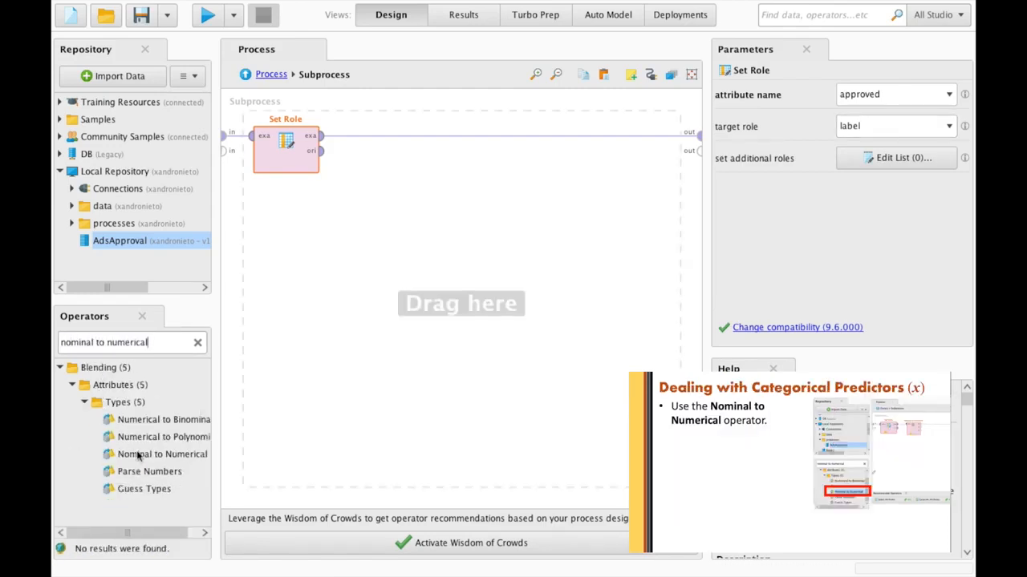
# - Add Nominal to Numerical after Set Role with subset filter, dummy coding and underscore names
pyautogui.click(145, 455)
pyautogui.moveTo(133, 455); pyautogui.dragTo(382, 139)
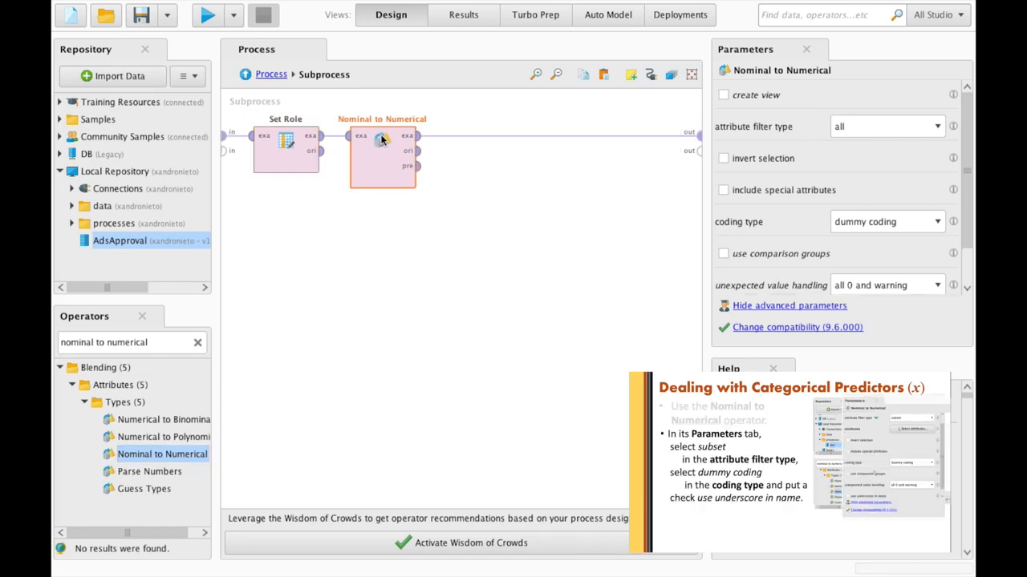
pyautogui.click(935, 127)
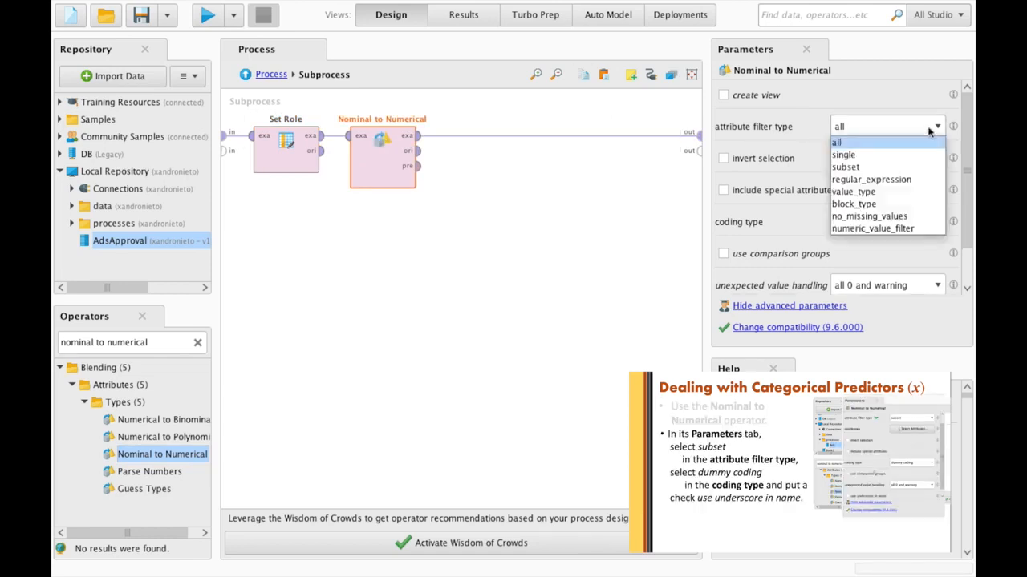
pyautogui.click(896, 170)
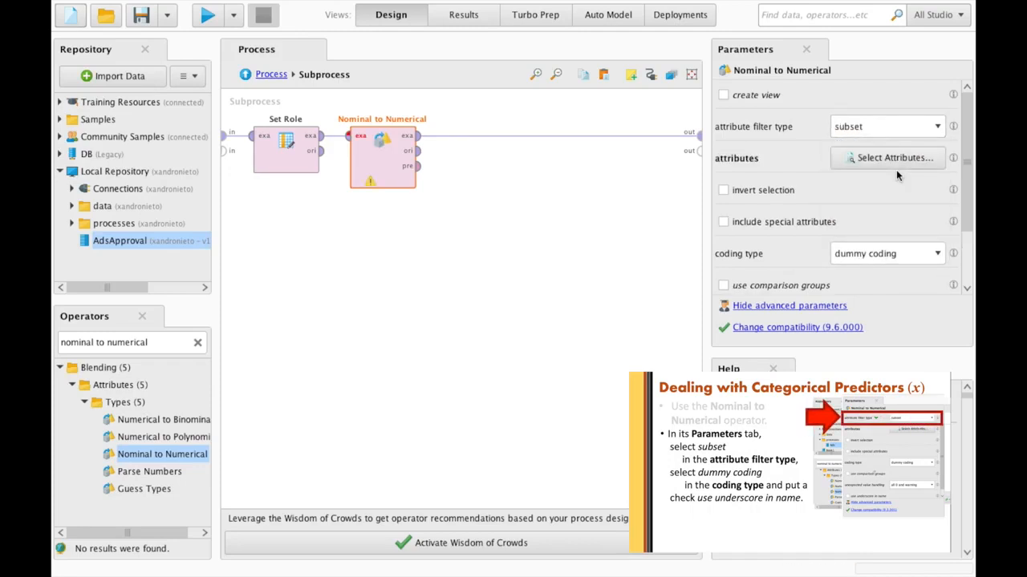
pyautogui.click(939, 256)
pyautogui.click(921, 274)
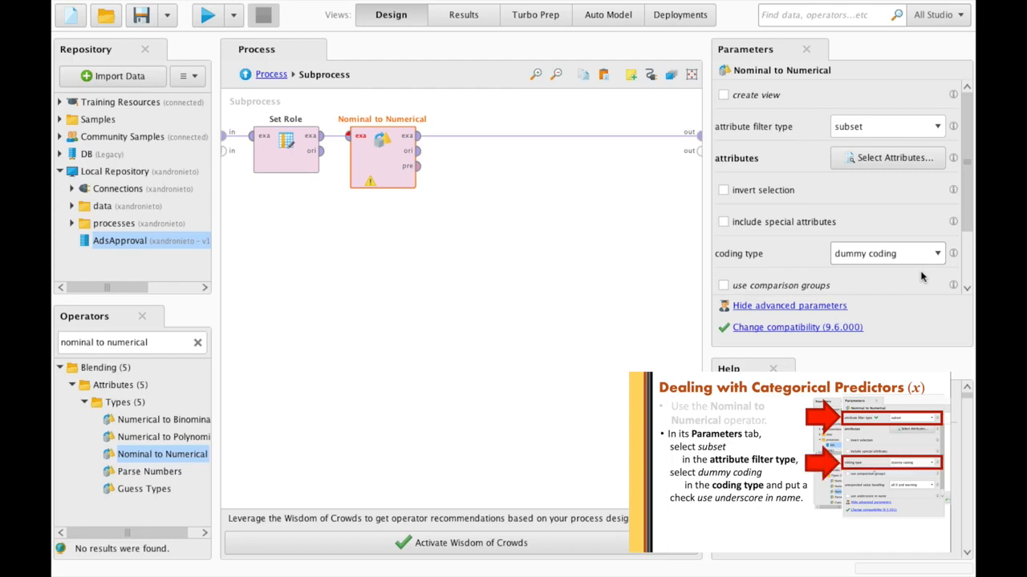
pyautogui.scroll(-3, 921, 277)
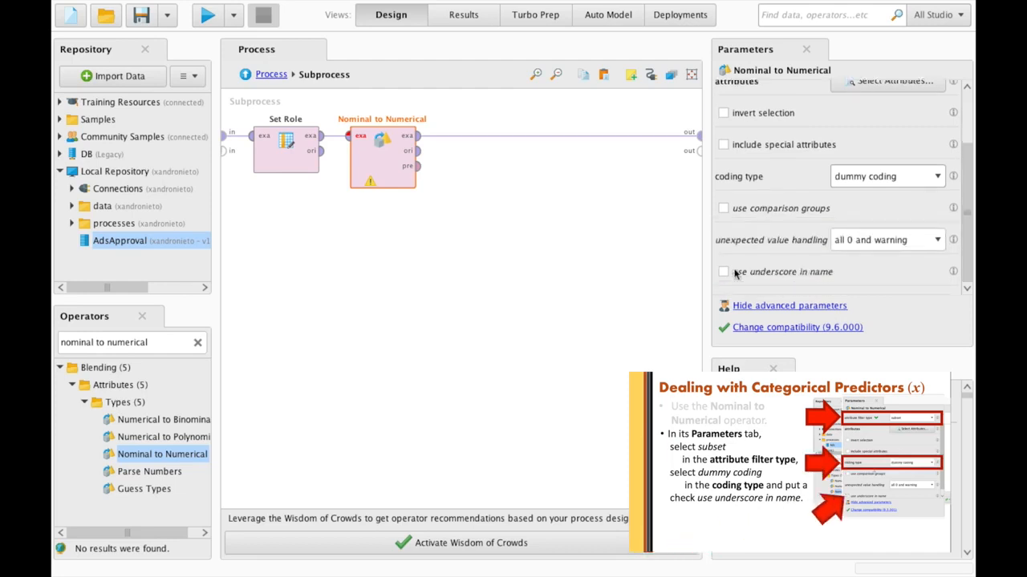
pyautogui.click(735, 273)
pyautogui.scroll(3, 918, 166)
# - Select age, campaign_id, Day of the week and gender as the attributes to convert
pyautogui.click(919, 166)
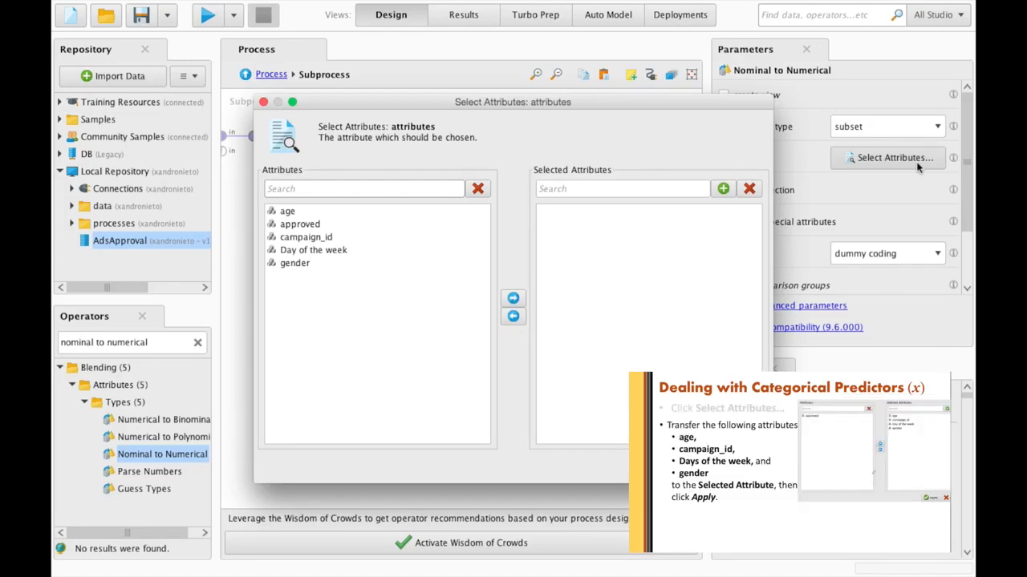
pyautogui.click(327, 214)
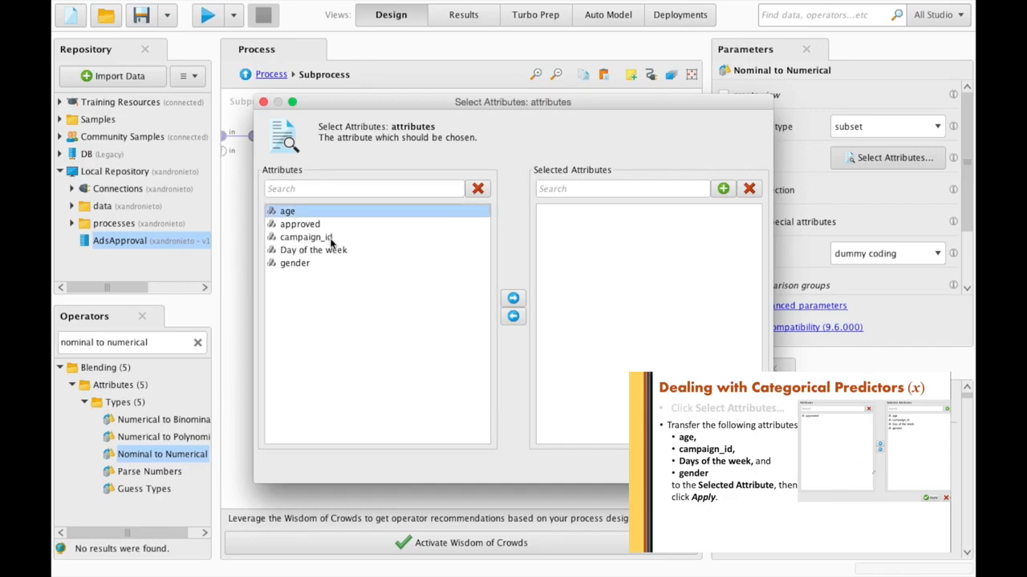
pyautogui.keyDown('super'); pyautogui.click(330, 238); pyautogui.keyUp('super')
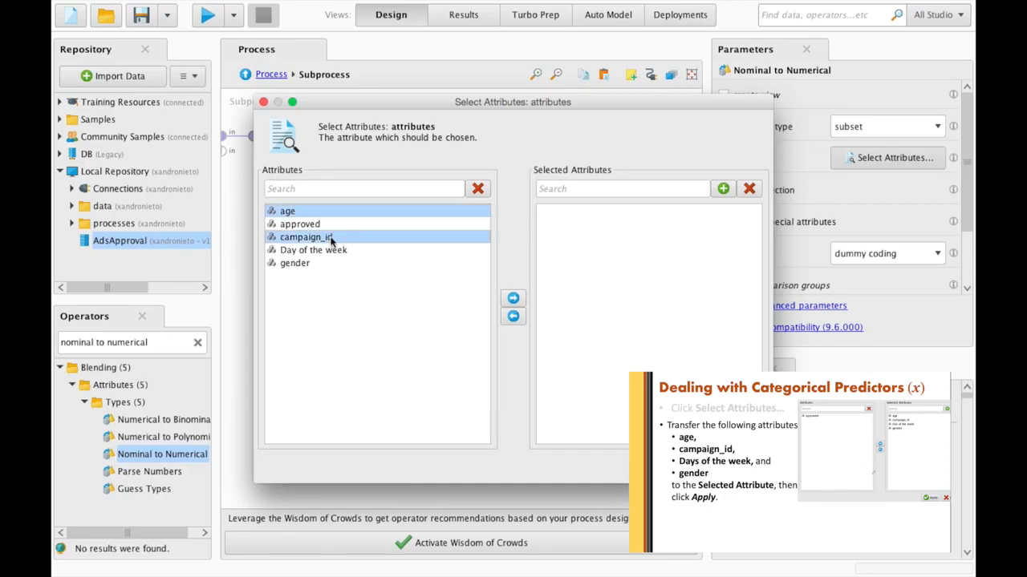
pyautogui.keyDown('super'); pyautogui.click(328, 251); pyautogui.keyUp('super')
pyautogui.keyDown('super'); pyautogui.click(326, 265); pyautogui.keyUp('super')
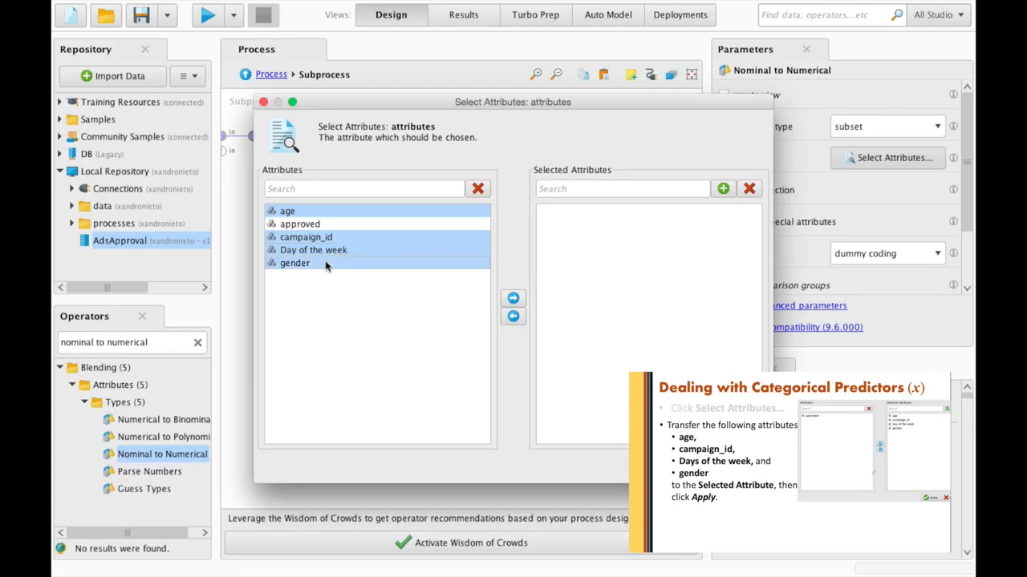
pyautogui.click(517, 299)
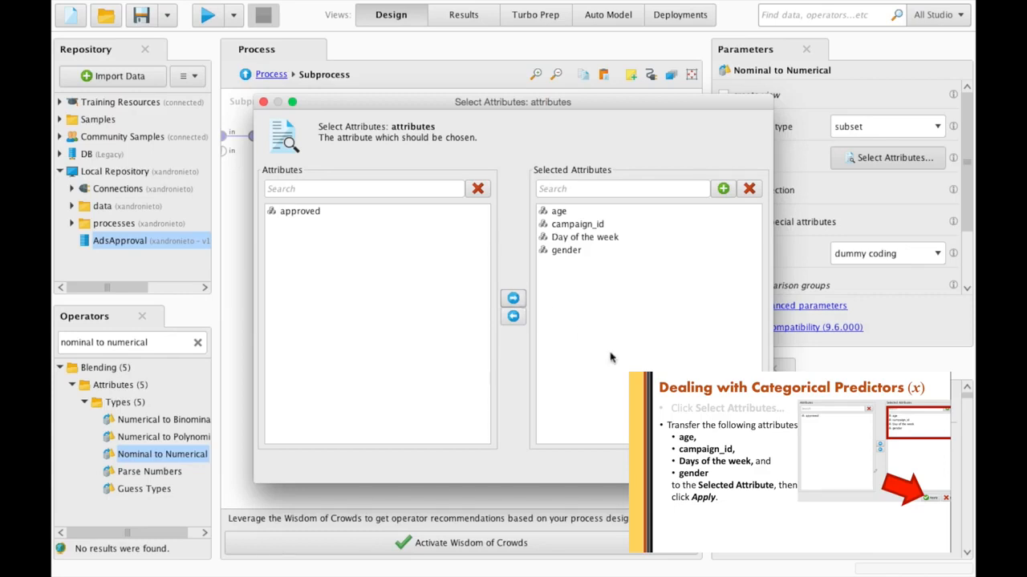
pyautogui.click(706, 465)
# - Add Select Attributes after Nominal to Numerical with subset filter type, opening its attribute chooser
pyautogui.tripleClick(111, 340)
pyautogui.write('se')
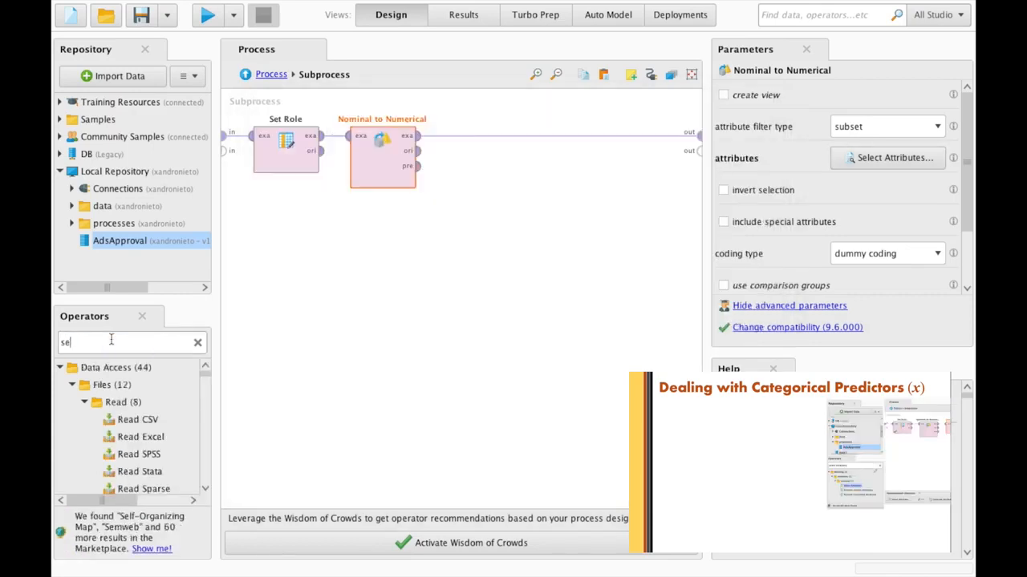
pyautogui.write('lect attributes')
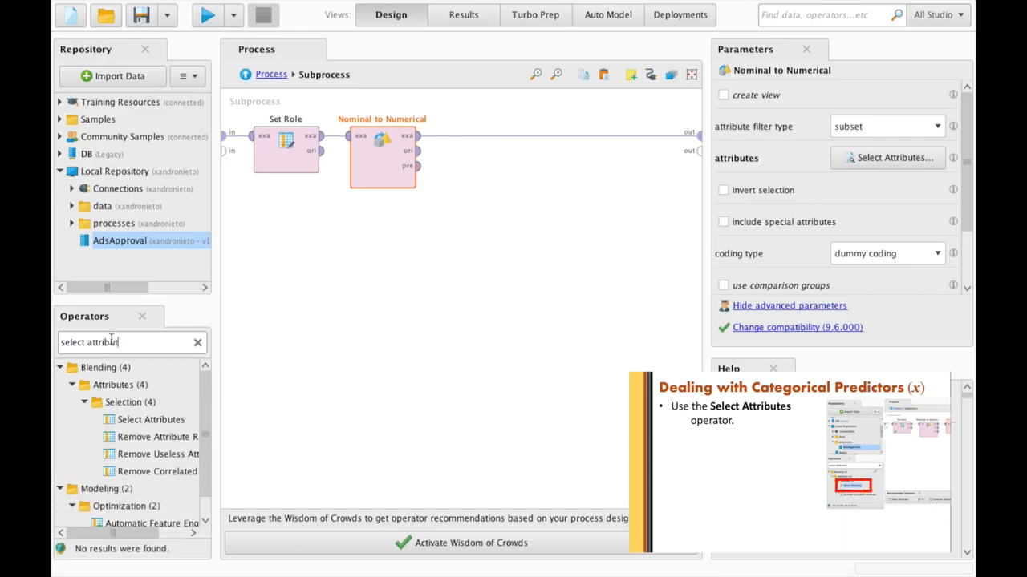
pyautogui.click(139, 425)
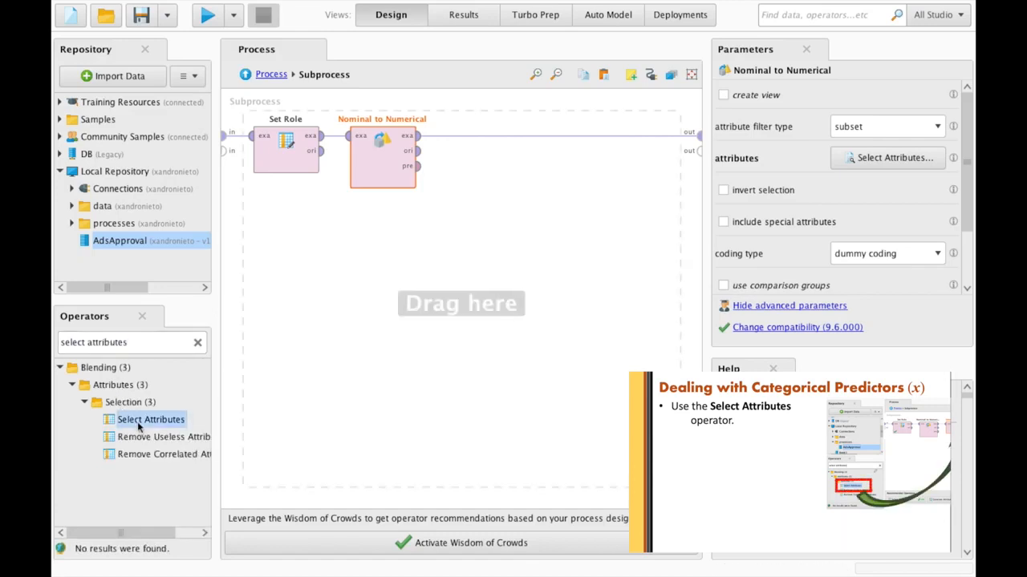
pyautogui.moveTo(139, 425); pyautogui.dragTo(475, 146)
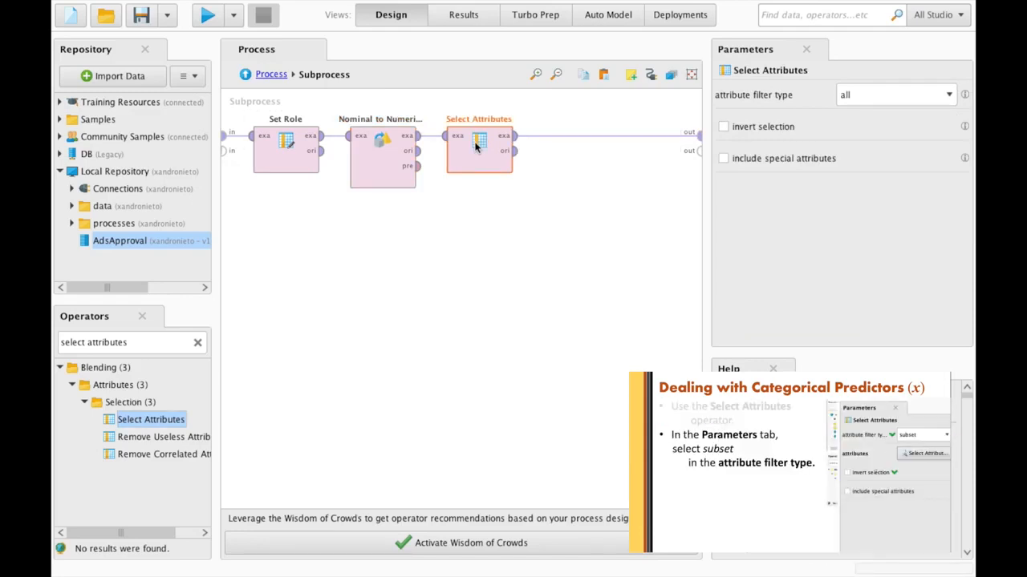
pyautogui.click(875, 97)
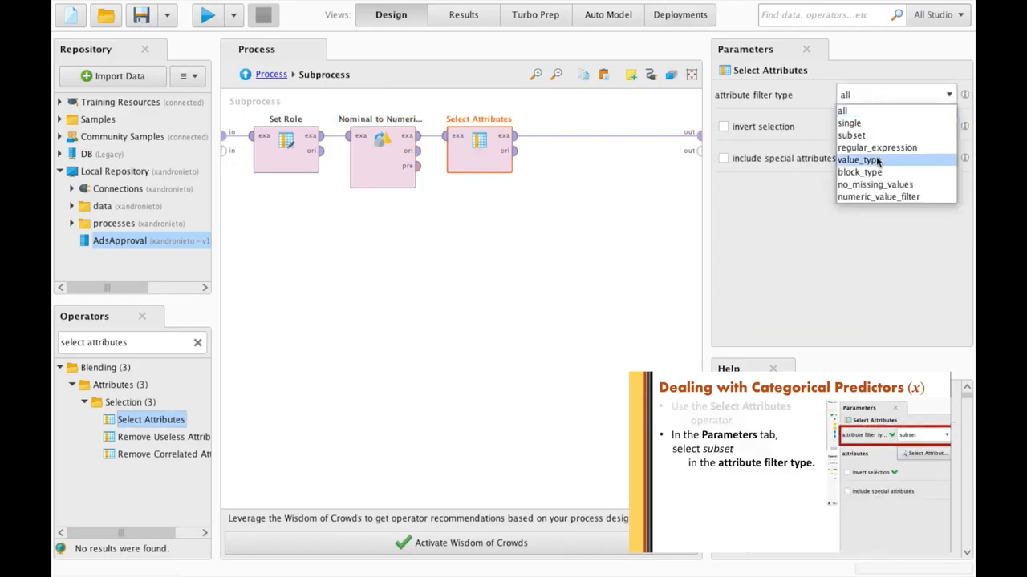
pyautogui.click(885, 140)
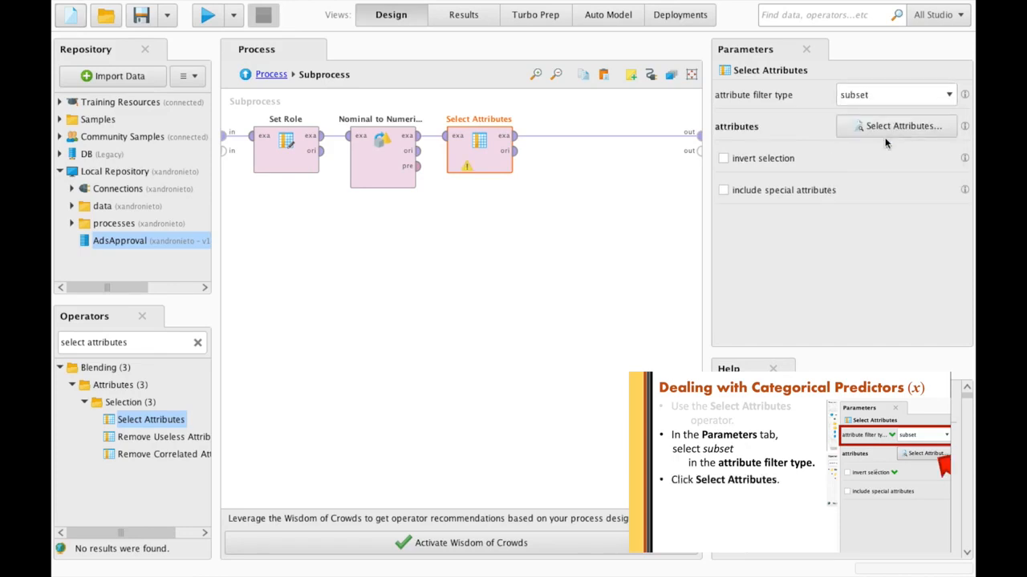
pyautogui.click(888, 132)
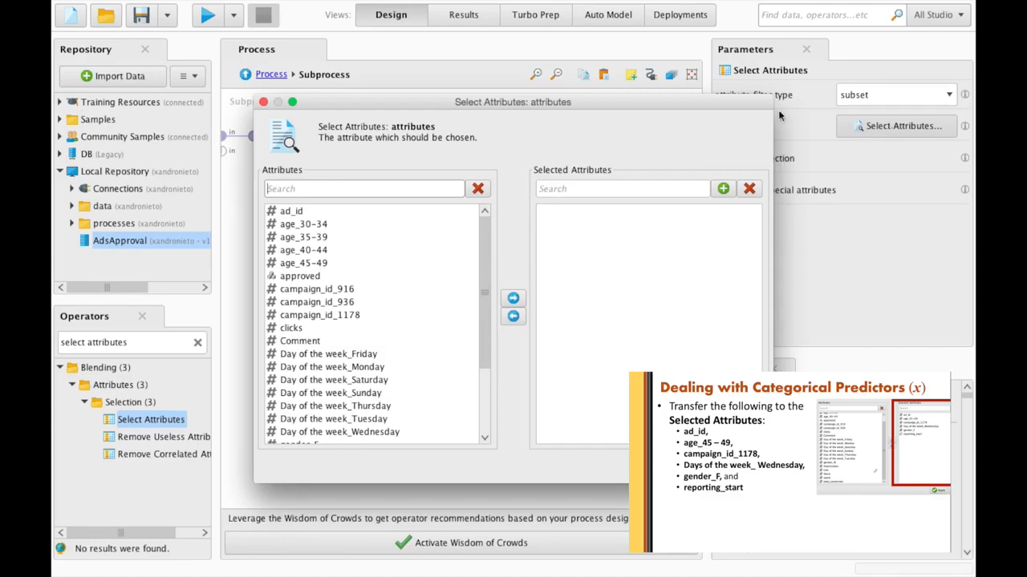
# - Select ad_id, age_45-49, campaign_id_1178, Day of the week_Wednesday, gender_F and reporting_start, then apply
pyautogui.click(351, 213)
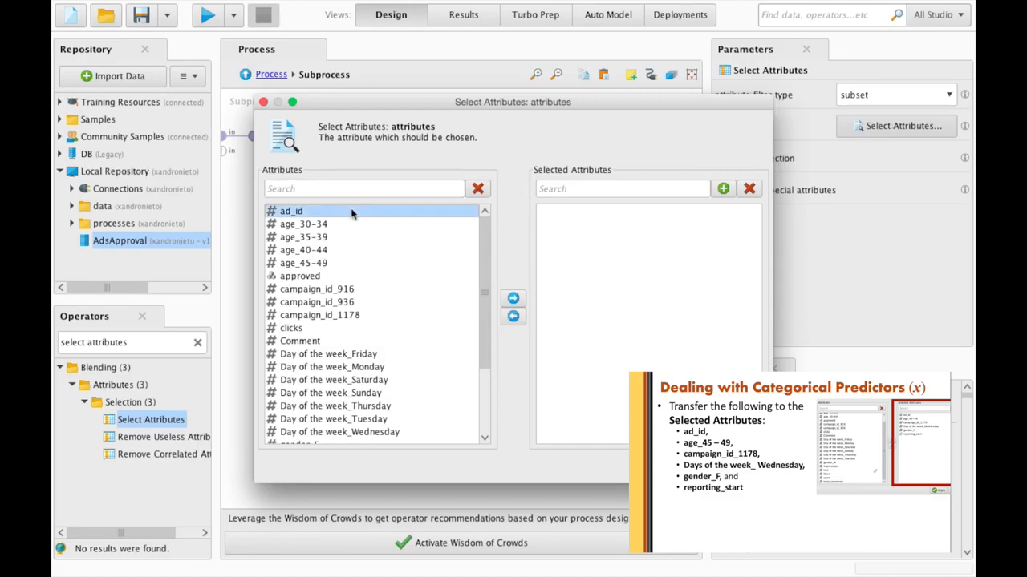
pyautogui.keyDown('super'); pyautogui.click(349, 264); pyautogui.keyUp('super')
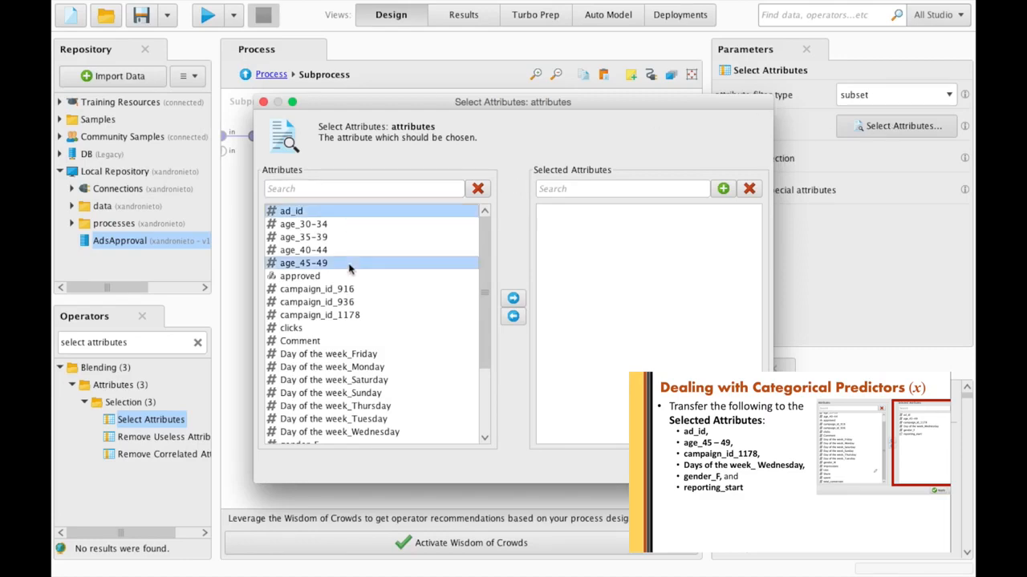
pyautogui.keyDown('super'); pyautogui.click(350, 316); pyautogui.keyUp('super')
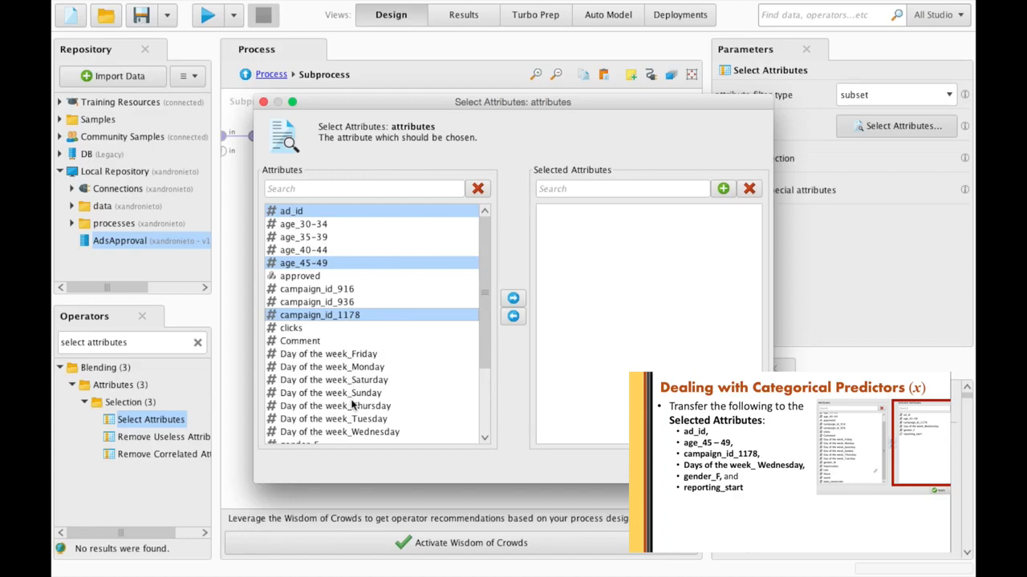
pyautogui.keyDown('super'); pyautogui.click(348, 433); pyautogui.keyUp('super')
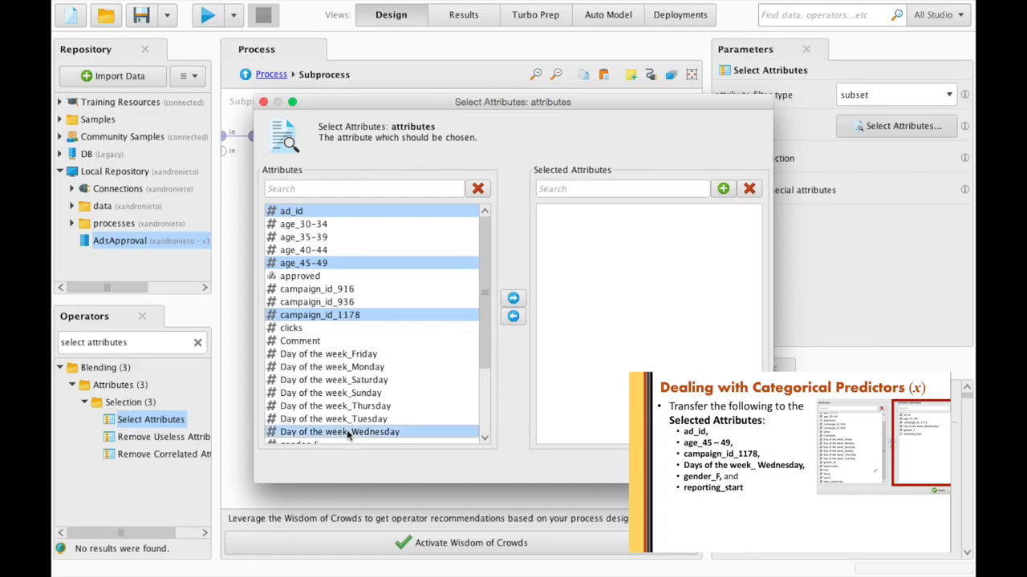
pyautogui.scroll(-3, 348, 433)
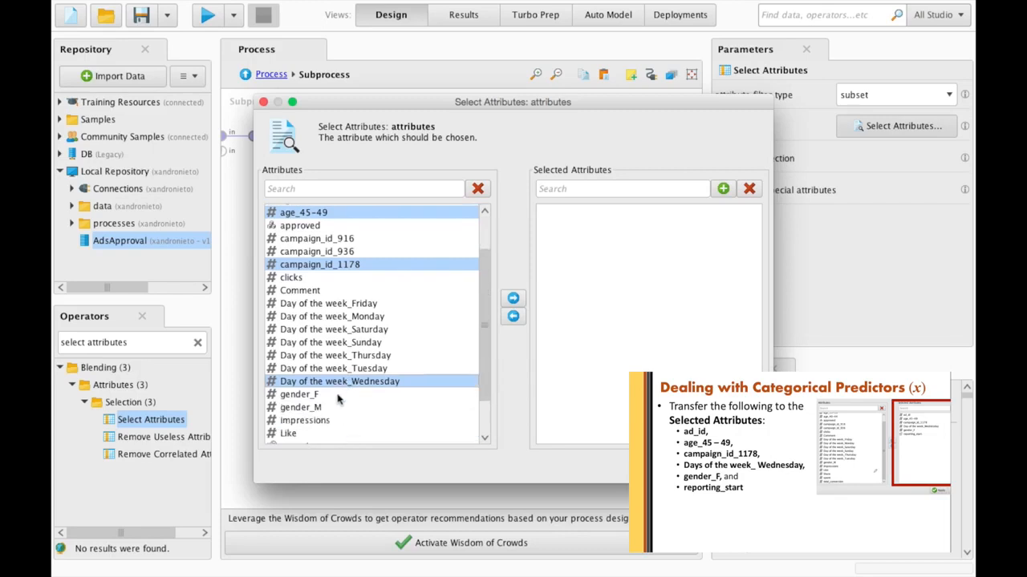
pyautogui.keyDown('super'); pyautogui.click(337, 395); pyautogui.keyUp('super')
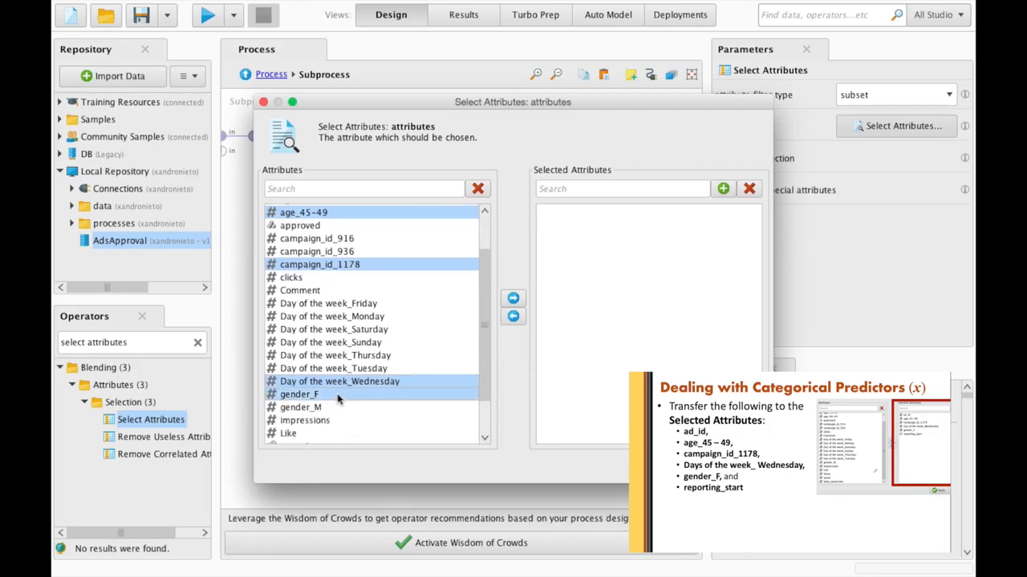
pyautogui.scroll(-3, 337, 399)
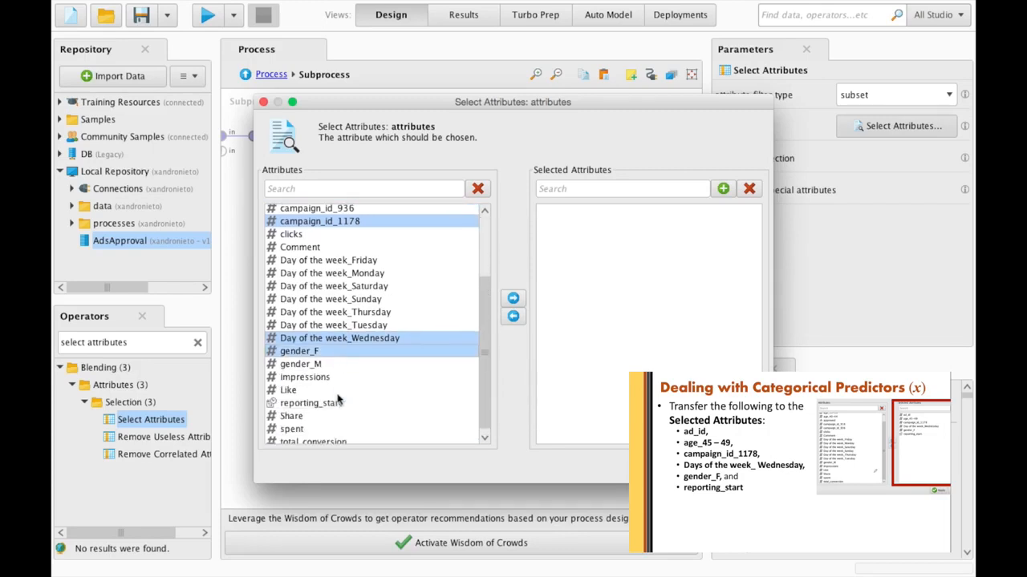
pyautogui.keyDown('super'); pyautogui.click(334, 405); pyautogui.keyUp('super')
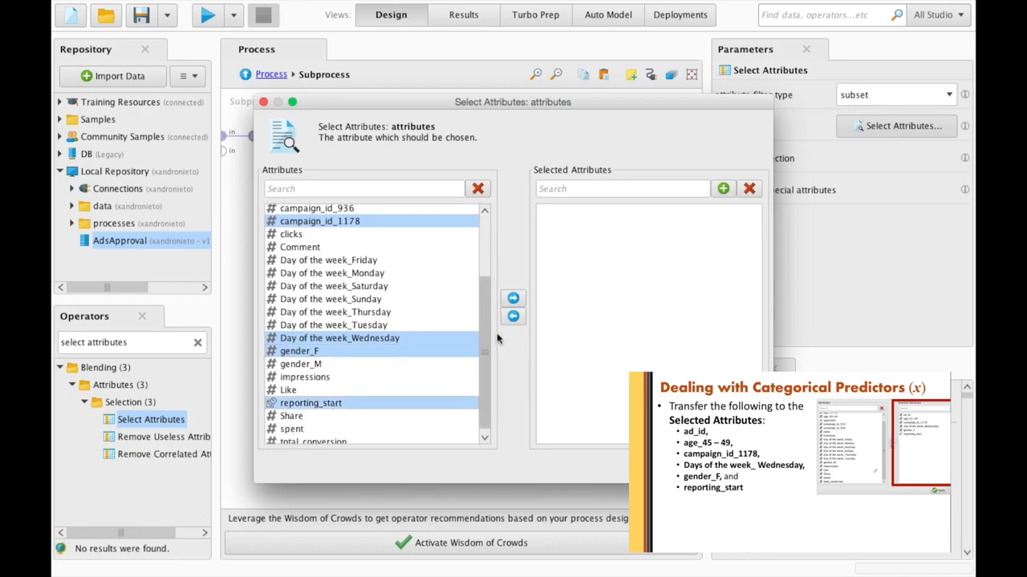
pyautogui.click(513, 298)
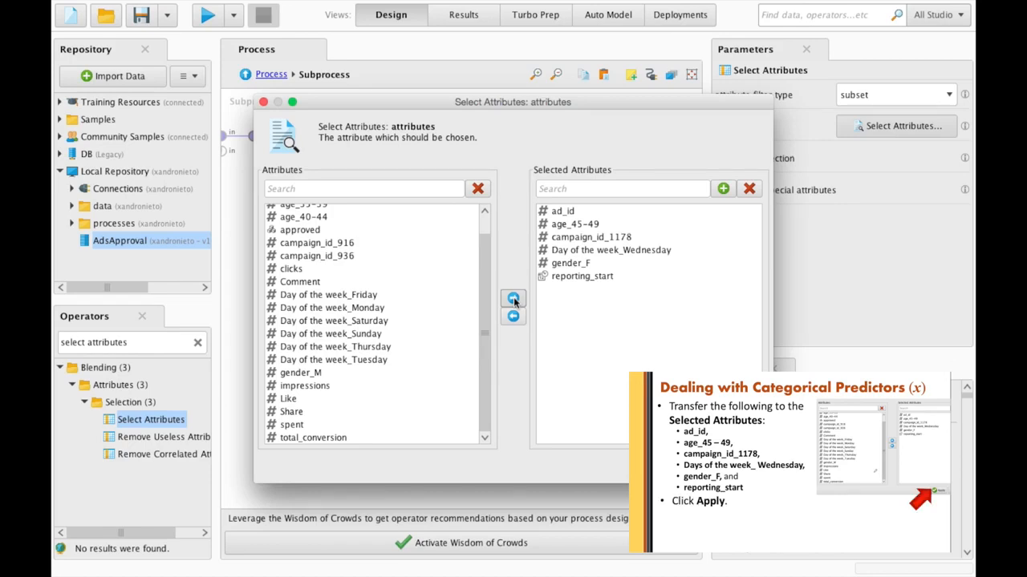
pyautogui.press('Return')
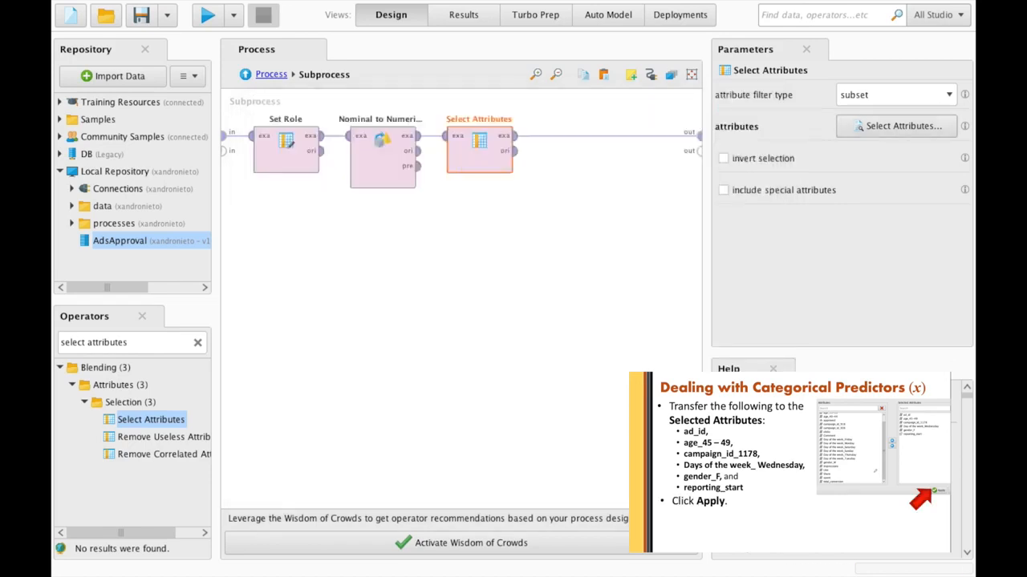
# - Invert the attribute selection and add Filter Examples after Select Attributes
pyautogui.click(723, 160)
pyautogui.tripleClick(126, 342)
pyautogui.write('Filter examples')
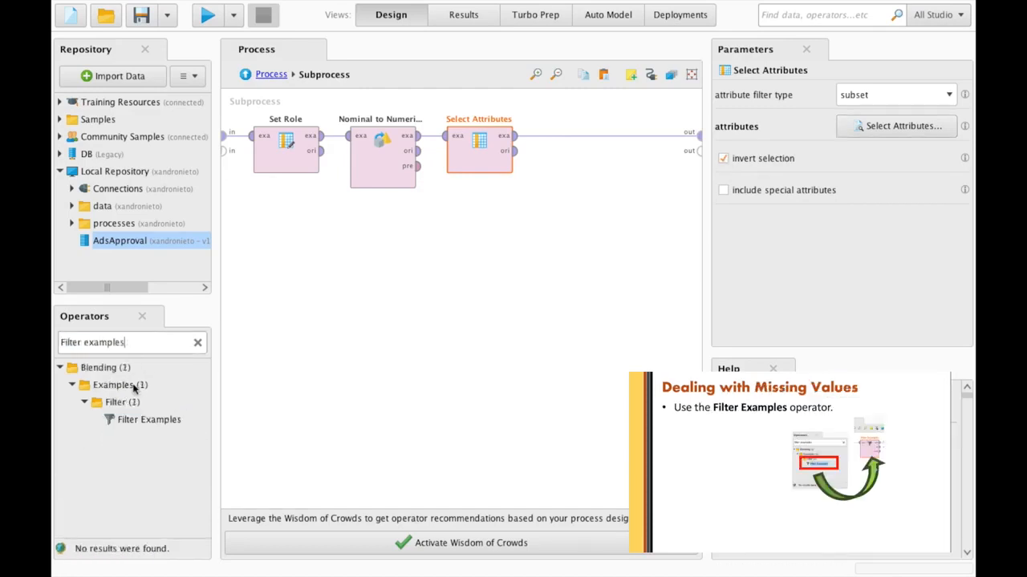
pyautogui.click(142, 420)
pyautogui.moveTo(141, 420); pyautogui.dragTo(563, 145)
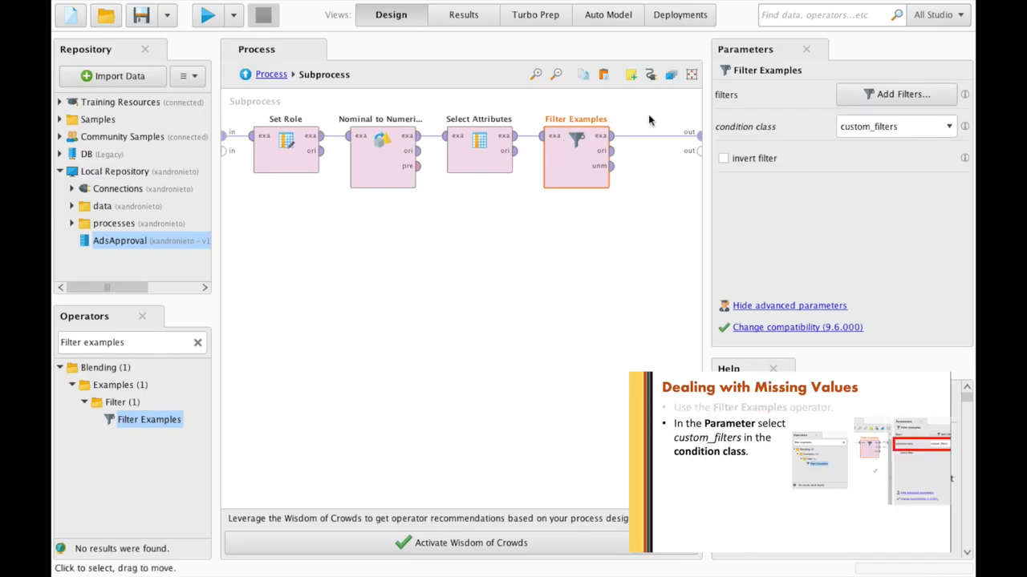
# - Set Filter Examples' condition class to custom_filters and open its filter editor
pyautogui.click(923, 133)
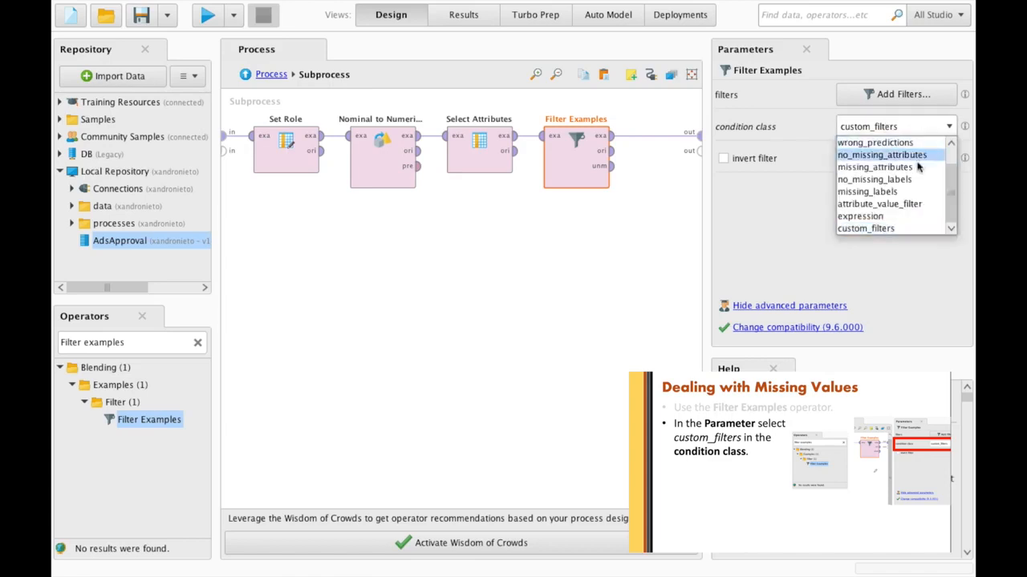
pyautogui.click(900, 229)
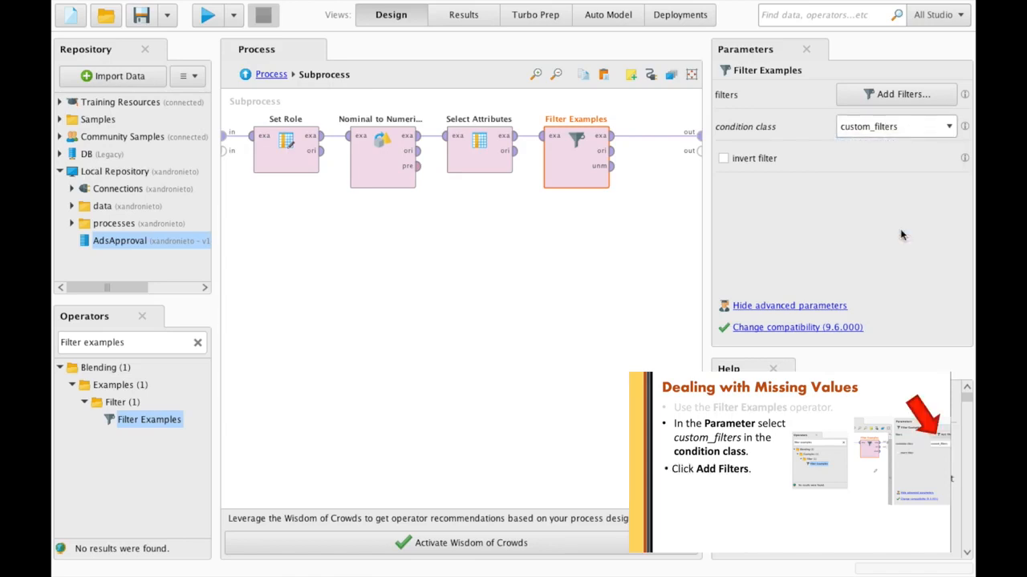
pyautogui.click(907, 98)
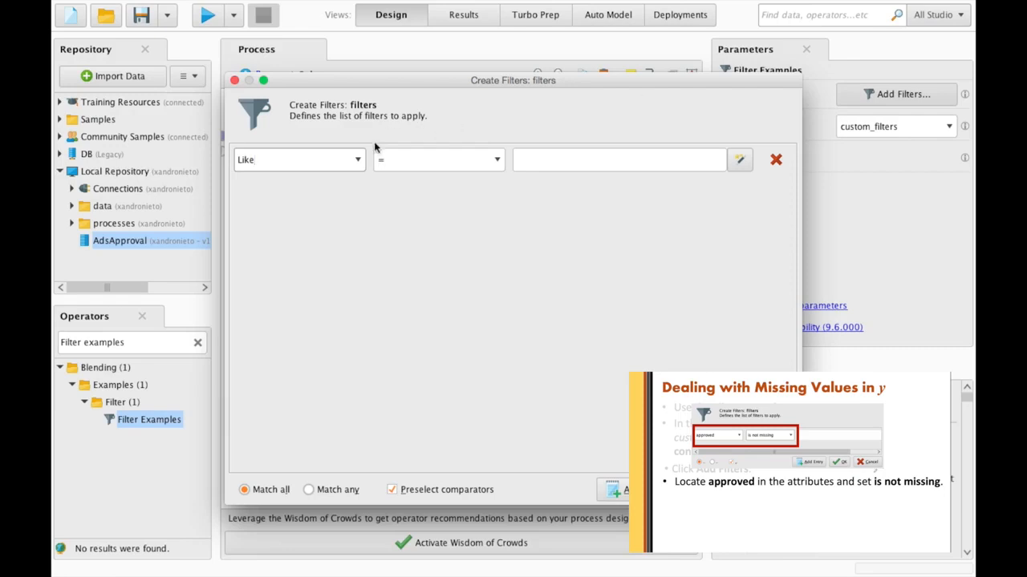
# - Set the filter row to the approved attribute with the is not missing comparator
pyautogui.click(359, 161)
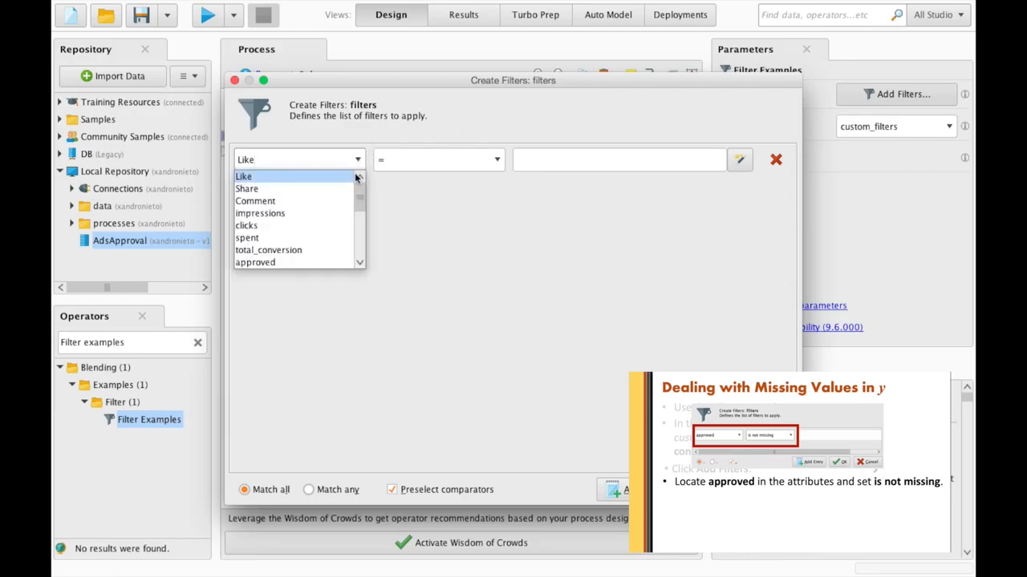
pyautogui.click(329, 262)
pyautogui.click(407, 174)
pyautogui.scroll(-2, 449, 240)
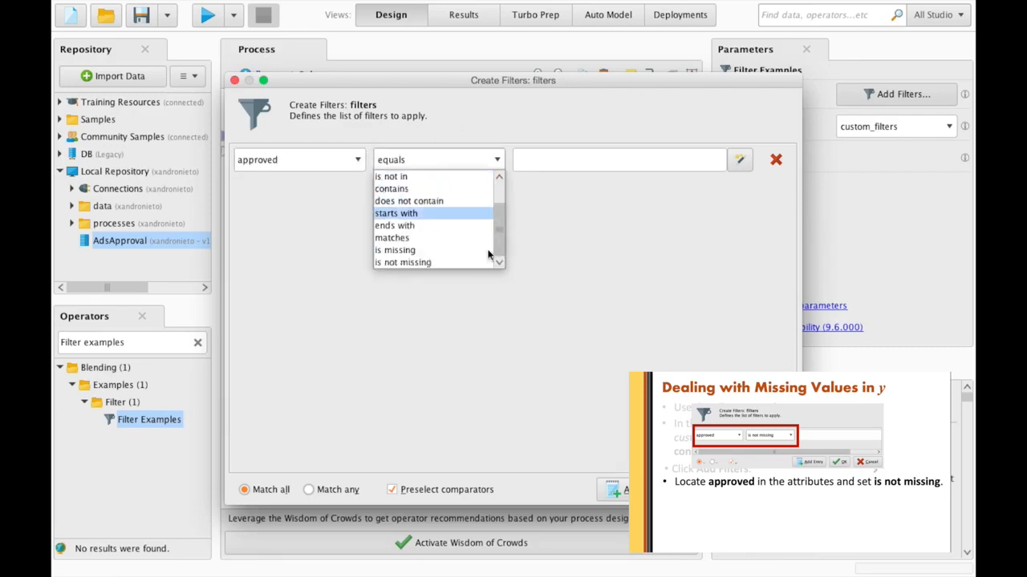
pyautogui.click(454, 267)
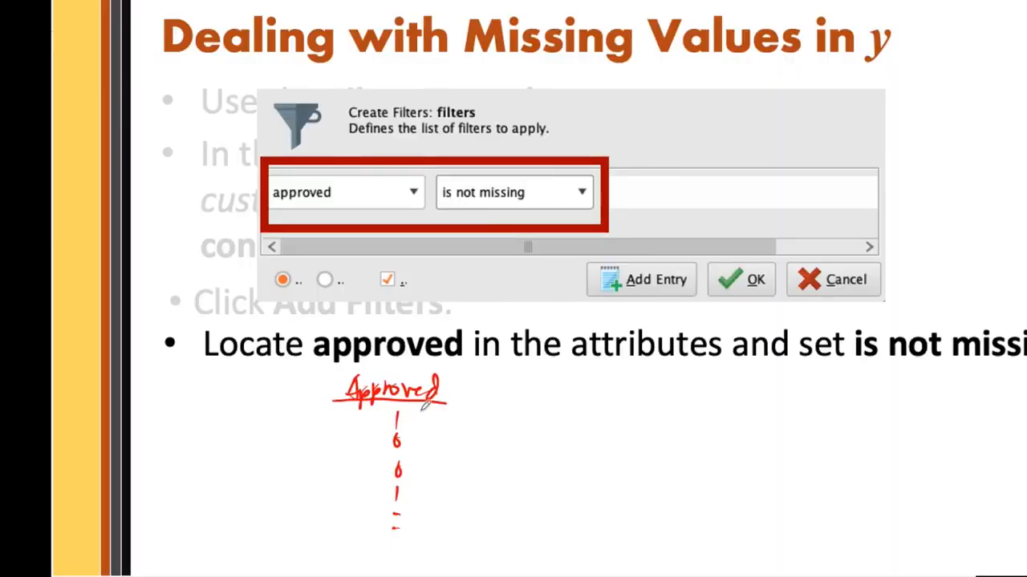
# - Circle the approved values and missing dash, draw an arrow, and write 'Splitting' and '80% Testing & Training'
pyautogui.moveTo(423, 409)
pyautogui.mouseDown()
pyautogui.moveTo(394, 426)
pyautogui.moveTo(376, 488)
pyautogui.moveTo(406, 495)
pyautogui.moveTo(421, 416)
pyautogui.mouseUp()
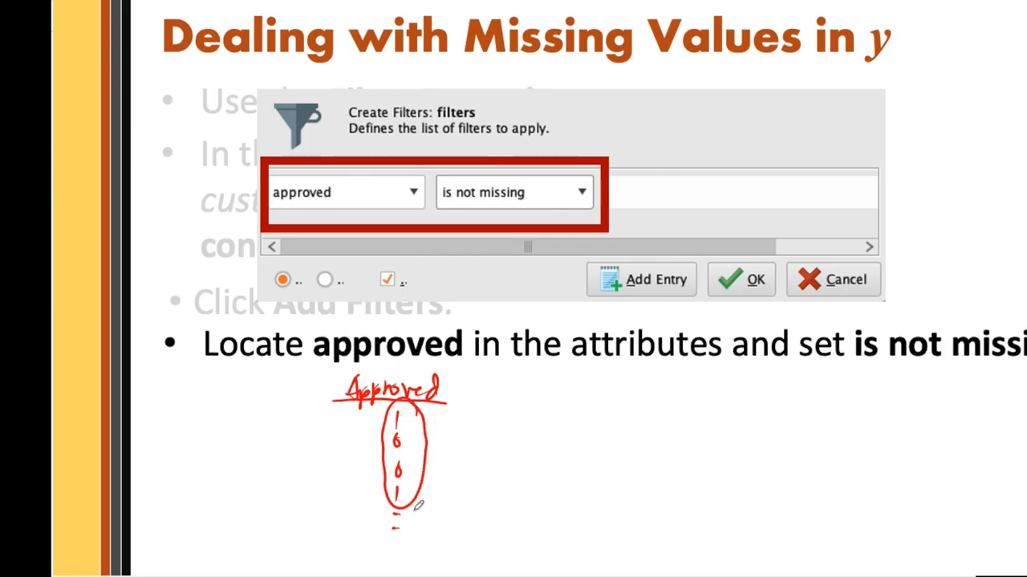
pyautogui.moveTo(413, 505)
pyautogui.mouseDown()
pyautogui.moveTo(392, 506)
pyautogui.moveTo(401, 540)
pyautogui.moveTo(409, 499)
pyautogui.mouseUp()
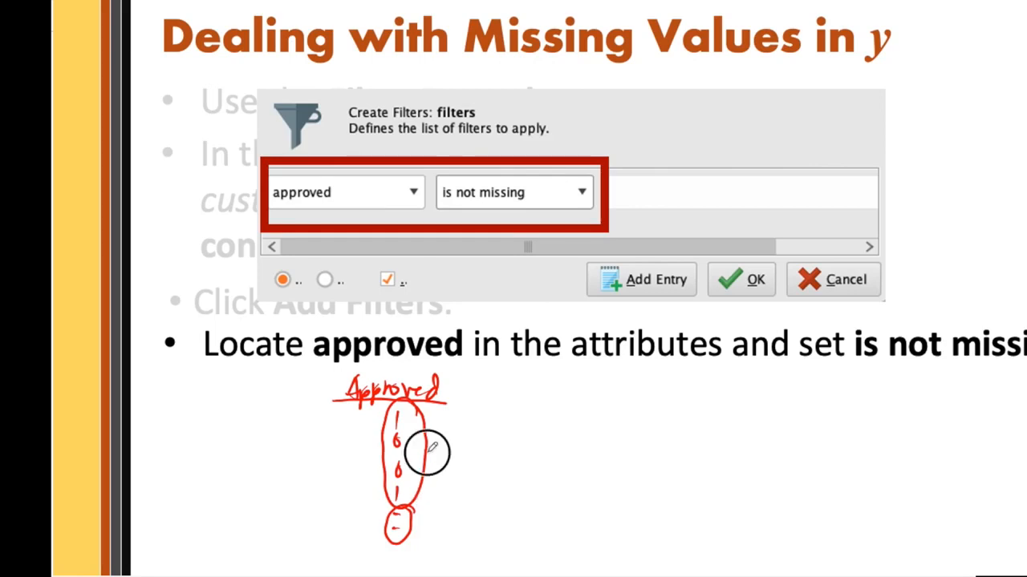
pyautogui.moveTo(427, 453)
pyautogui.mouseDown()
pyautogui.moveTo(505, 426)
pyautogui.moveTo(497, 434)
pyautogui.moveTo(530, 439)
pyautogui.mouseUp()
pyautogui.moveTo(548, 407); pyautogui.dragTo(553, 425)
pyautogui.moveTo(560, 405); pyautogui.dragTo(607, 458)
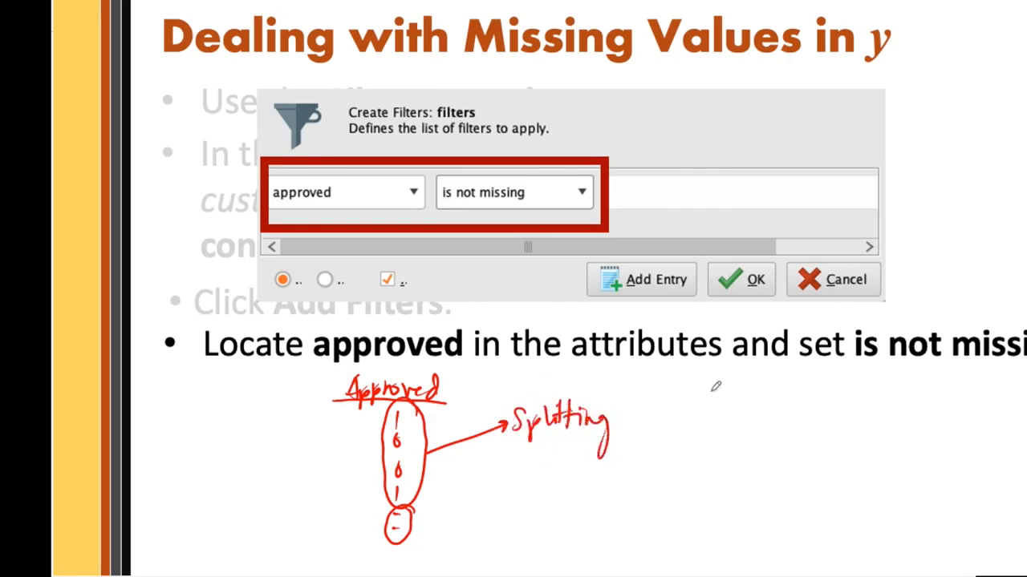
pyautogui.moveTo(639, 420)
pyautogui.mouseDown()
pyautogui.moveTo(692, 391)
pyautogui.moveTo(752, 390)
pyautogui.moveTo(741, 399)
pyautogui.moveTo(794, 383)
pyautogui.moveTo(790, 393)
pyautogui.moveTo(841, 428)
pyautogui.moveTo(895, 394)
pyautogui.moveTo(921, 414)
pyautogui.moveTo(966, 371)
pyautogui.mouseUp()
pyautogui.click(969, 370)
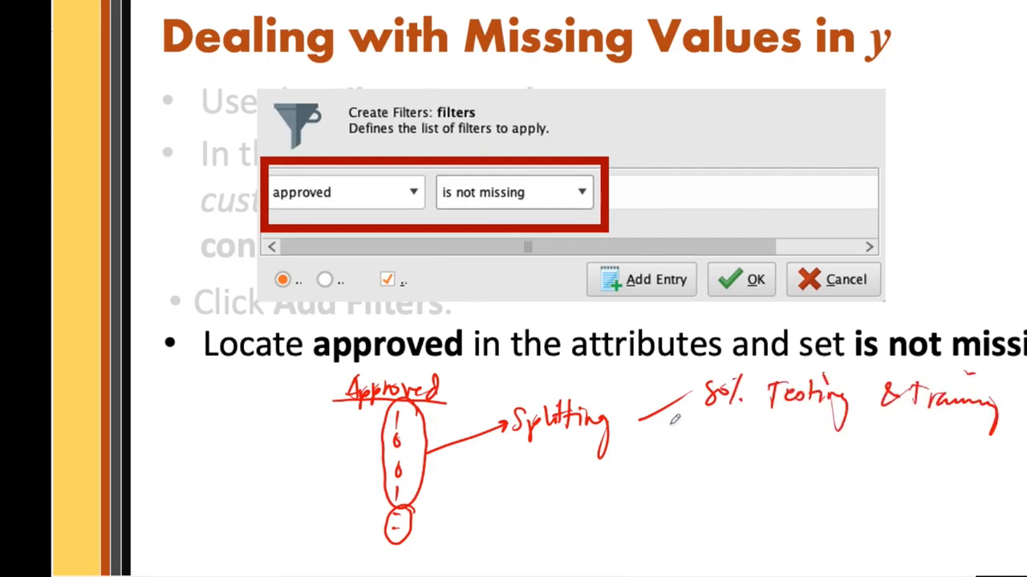
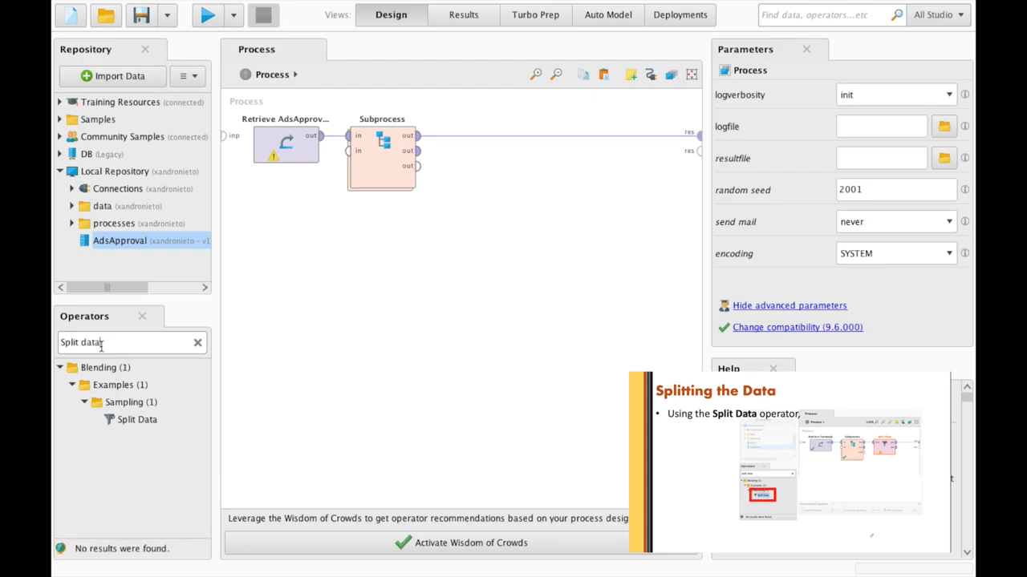
# - Add Split Data after the Subprocess, set stratified sampling, and open its partitions list
pyautogui.moveTo(108, 419); pyautogui.dragTo(466, 146)
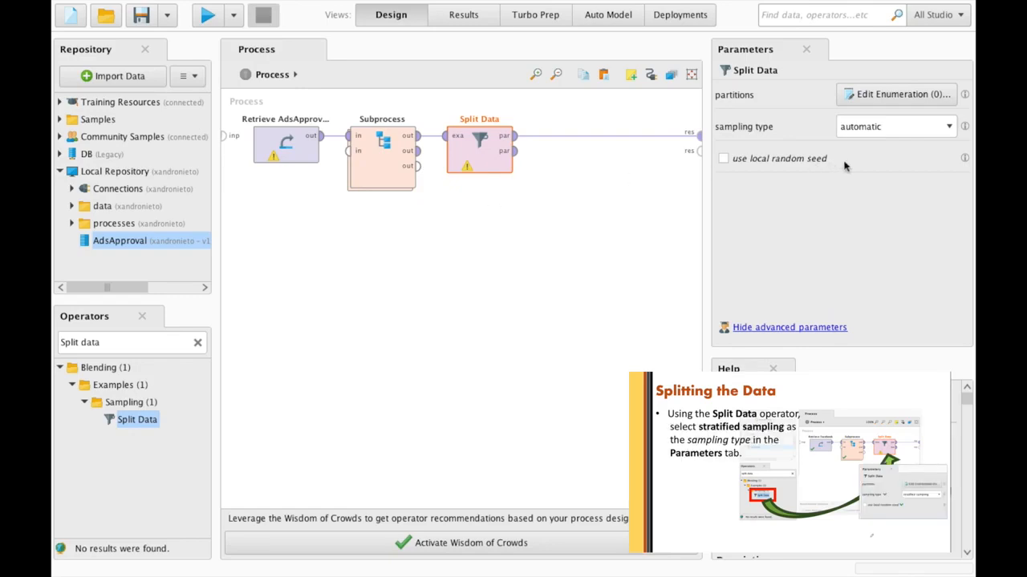
pyautogui.click(938, 132)
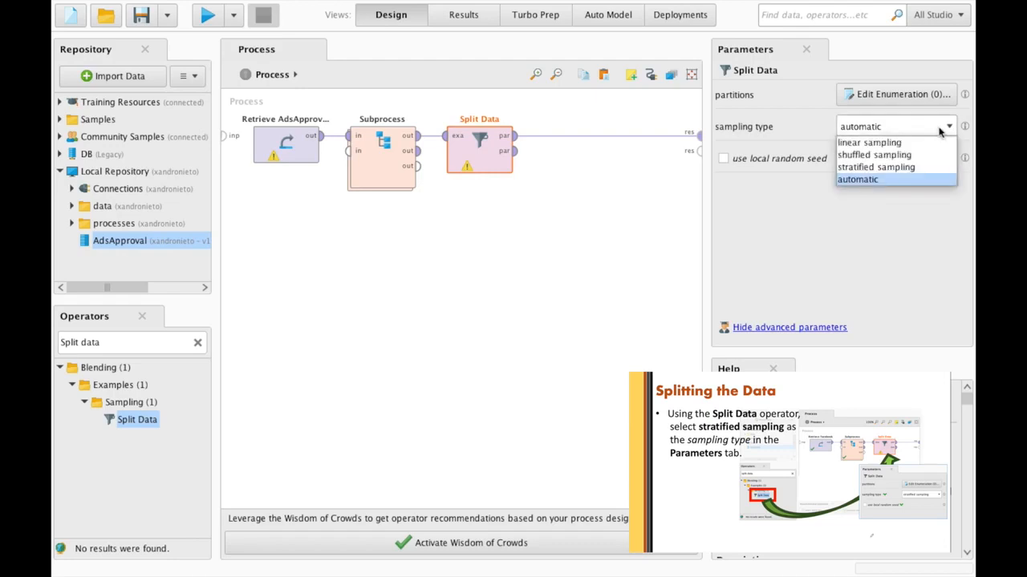
pyautogui.click(909, 166)
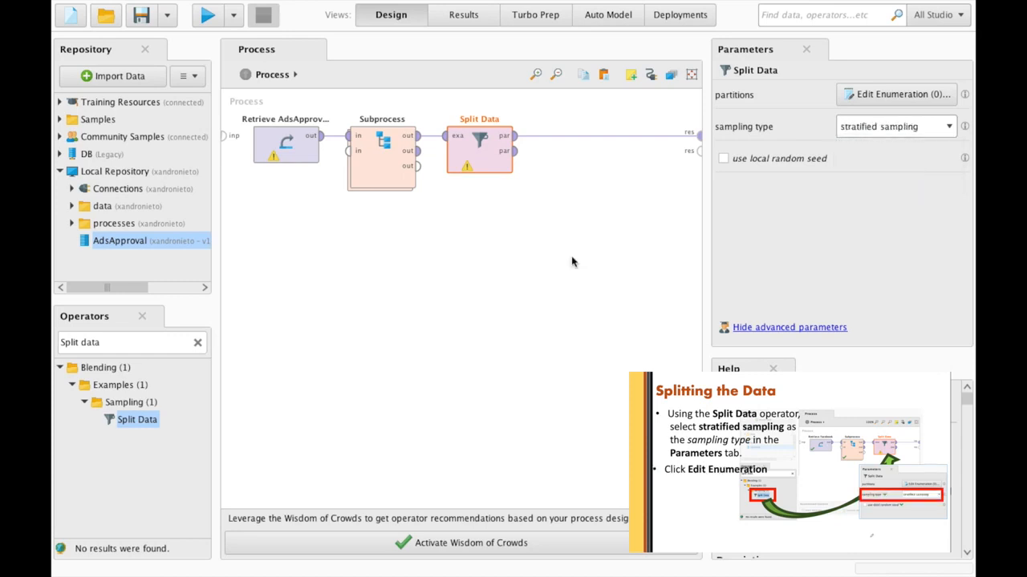
pyautogui.click(912, 95)
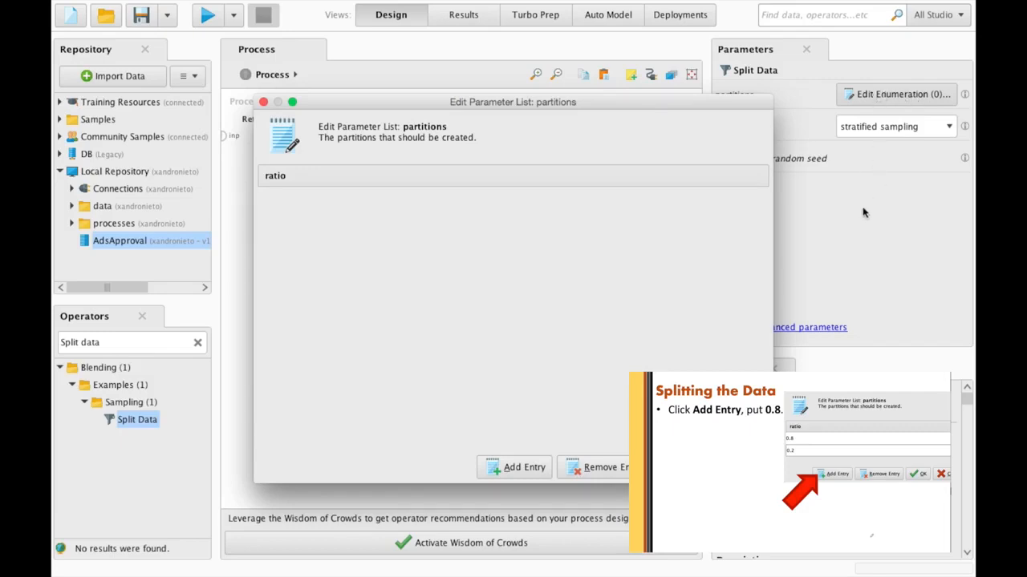
# - Add two partition rows to Split Data with ratios 0.8 and 0.2
pyautogui.click(527, 460)
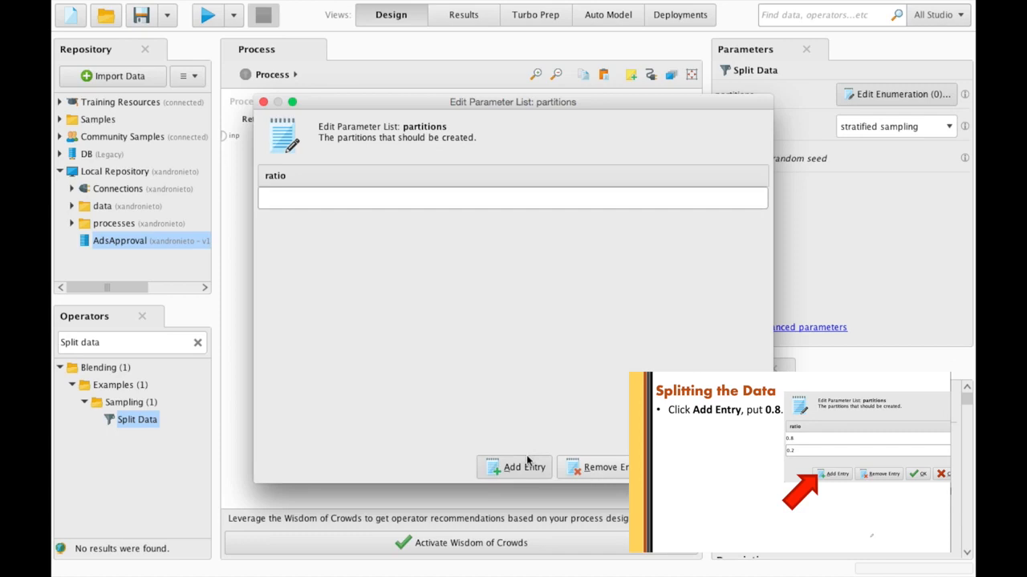
pyautogui.write('0.8')
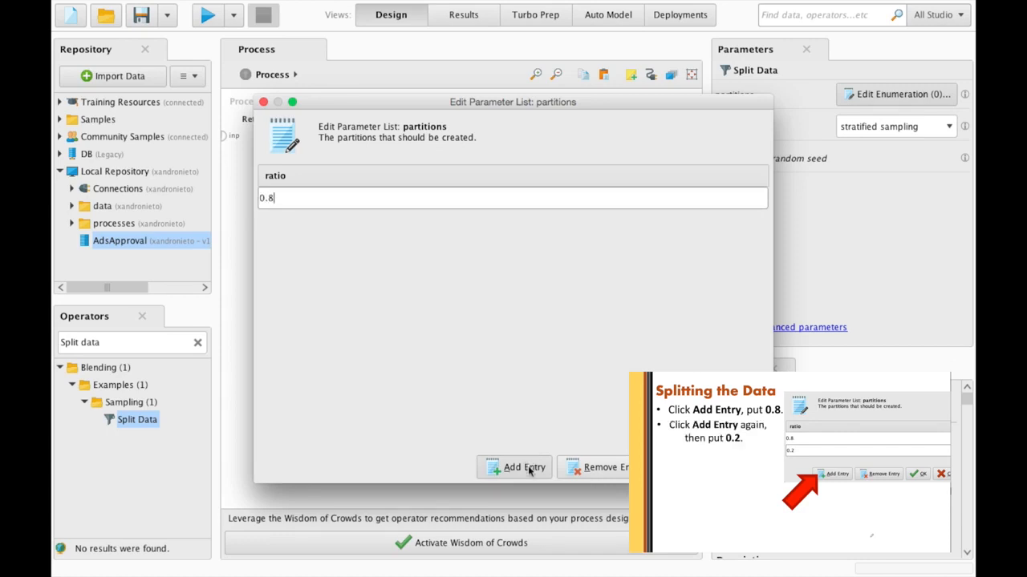
pyautogui.click(529, 470)
pyautogui.write('0.2')
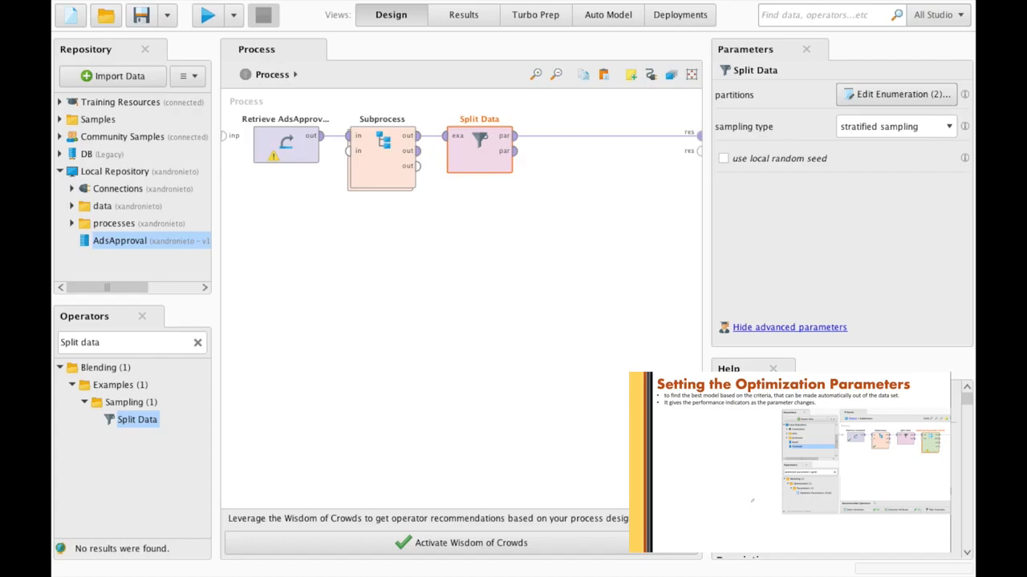
# - Search for 'Optimize Parameter (Grid)' and place it on the canvas after Split Data
pyautogui.click(121, 342)
pyautogui.click(122, 341)
pyautogui.doubleClick(122, 342)
pyautogui.click(122, 342)
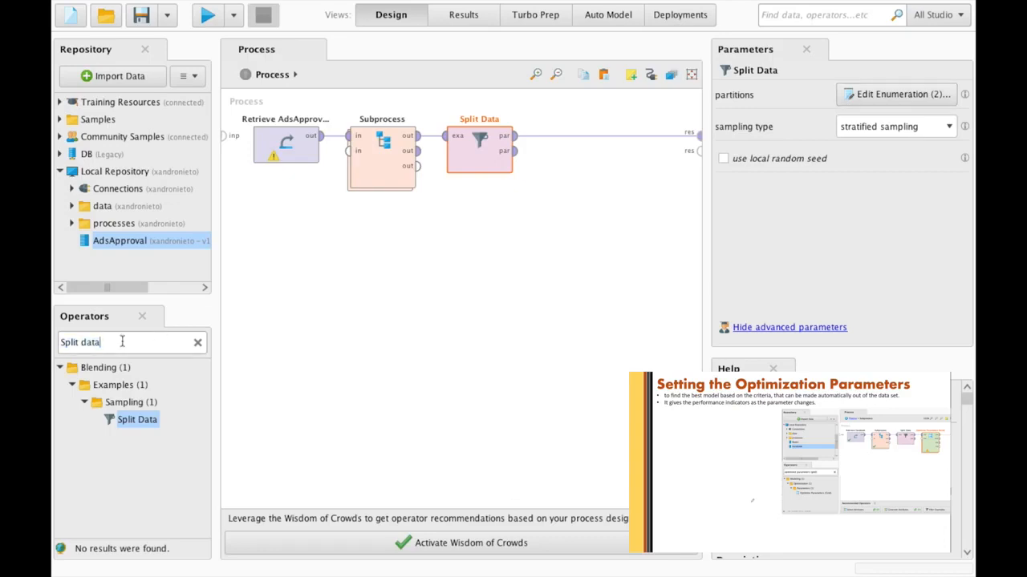
pyautogui.tripleClick(122, 341)
pyautogui.write('O')
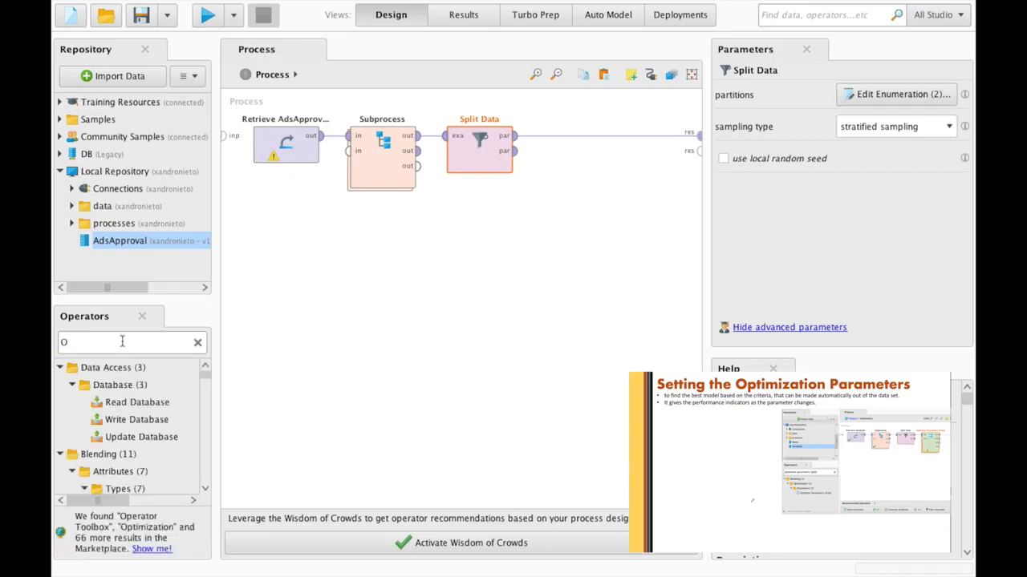
pyautogui.write('ptimize ')
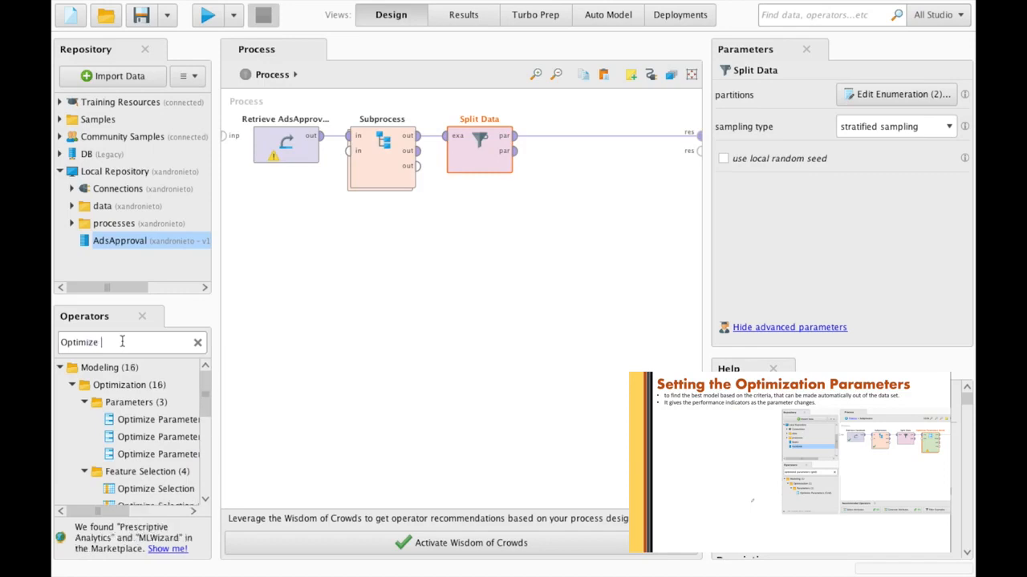
pyautogui.write('Parameter ')
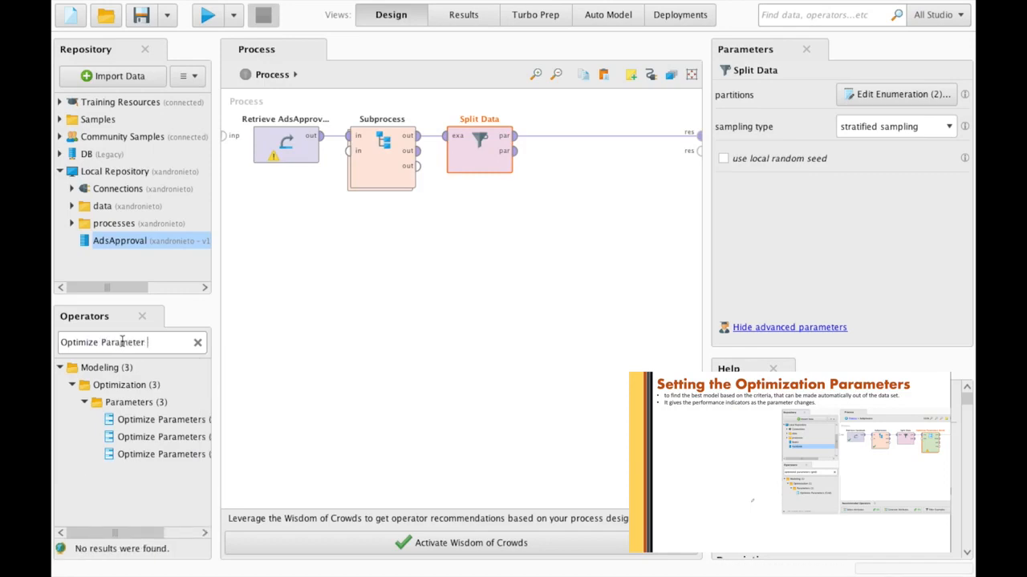
pyautogui.write('(Grid)')
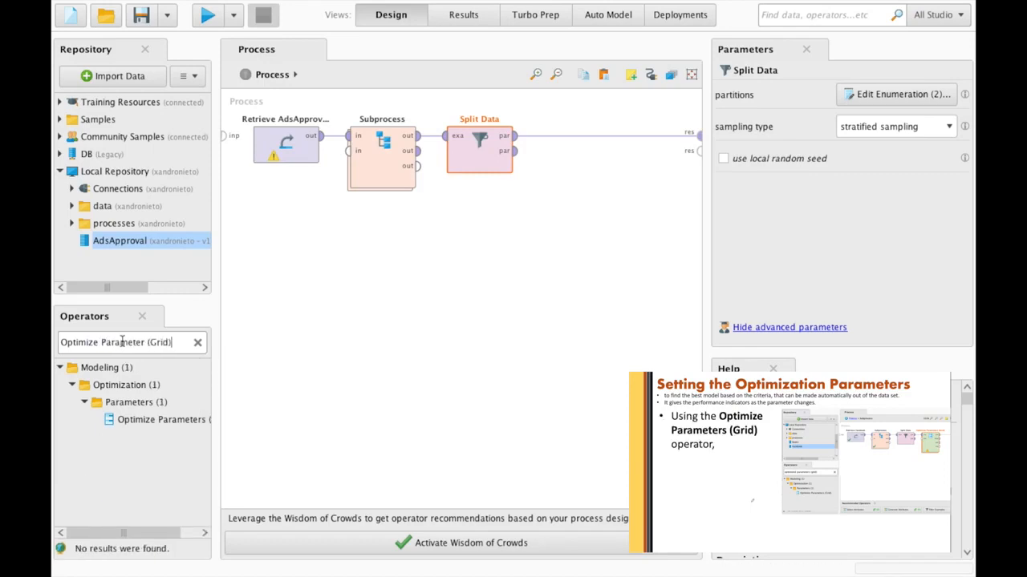
pyautogui.moveTo(125, 367); pyautogui.dragTo(574, 141)
pyautogui.click(151, 424)
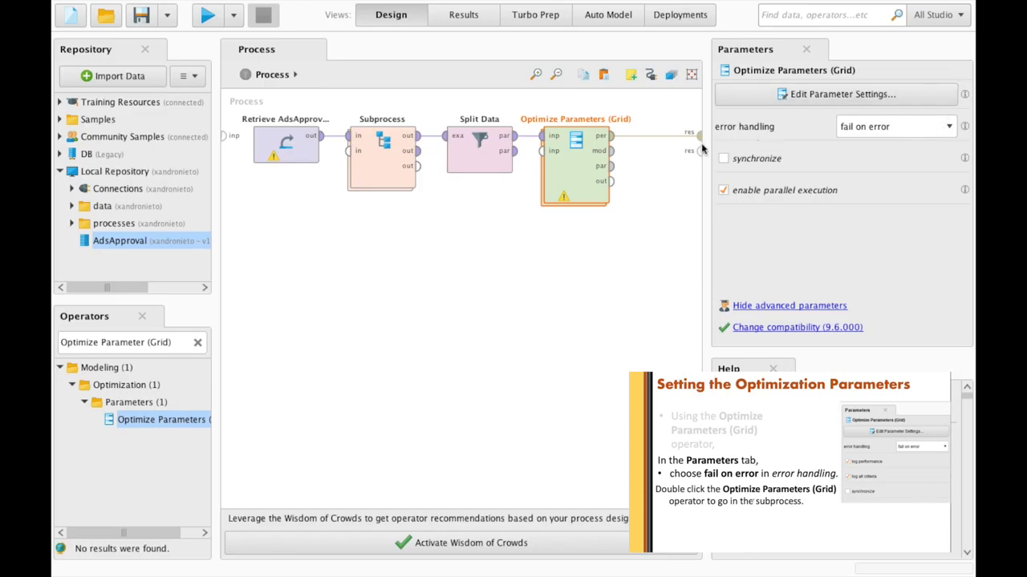
# - Place a Cross Validation operator inside the Optimize Parameters (Grid) subprocess
pyautogui.doubleClick(581, 167)
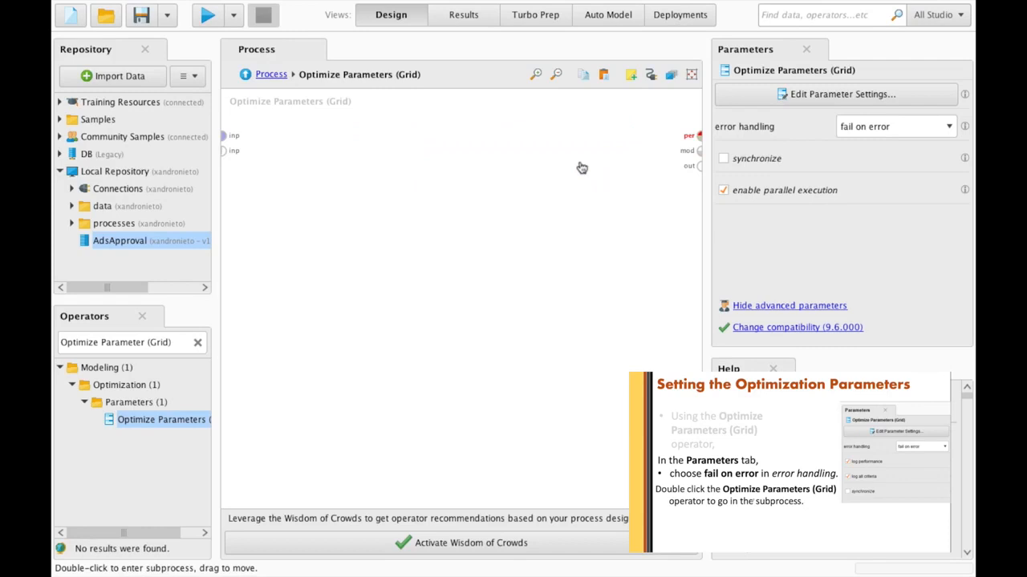
pyautogui.tripleClick(113, 343)
pyautogui.write('Cros')
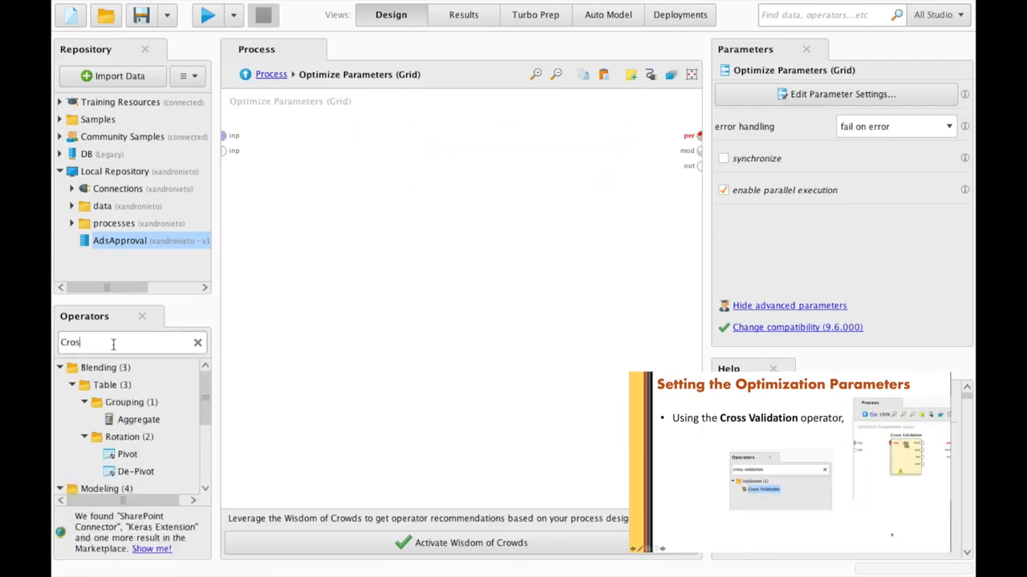
pyautogui.write('s Validation')
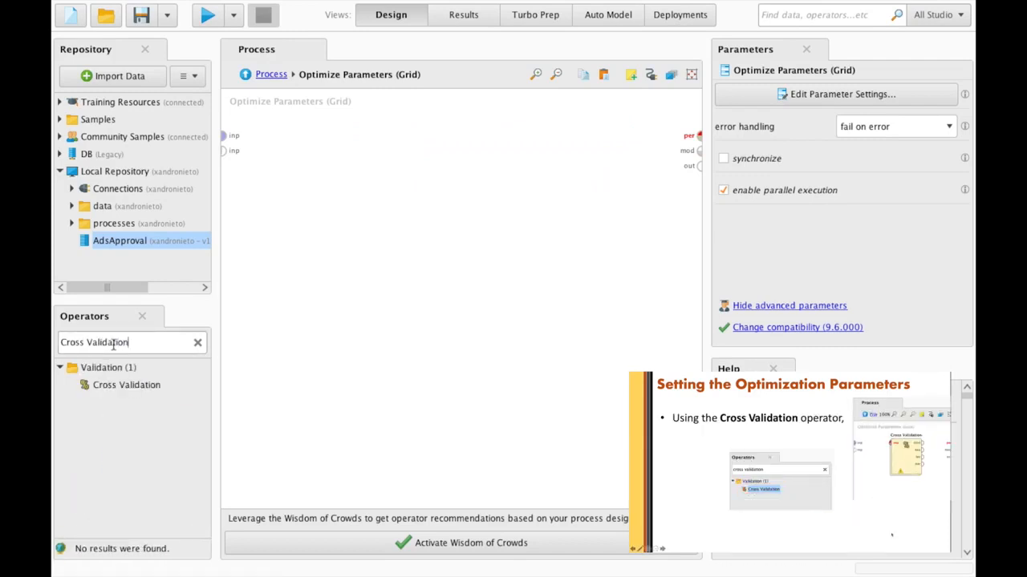
pyautogui.click(121, 386)
pyautogui.moveTo(118, 387); pyautogui.dragTo(310, 138)
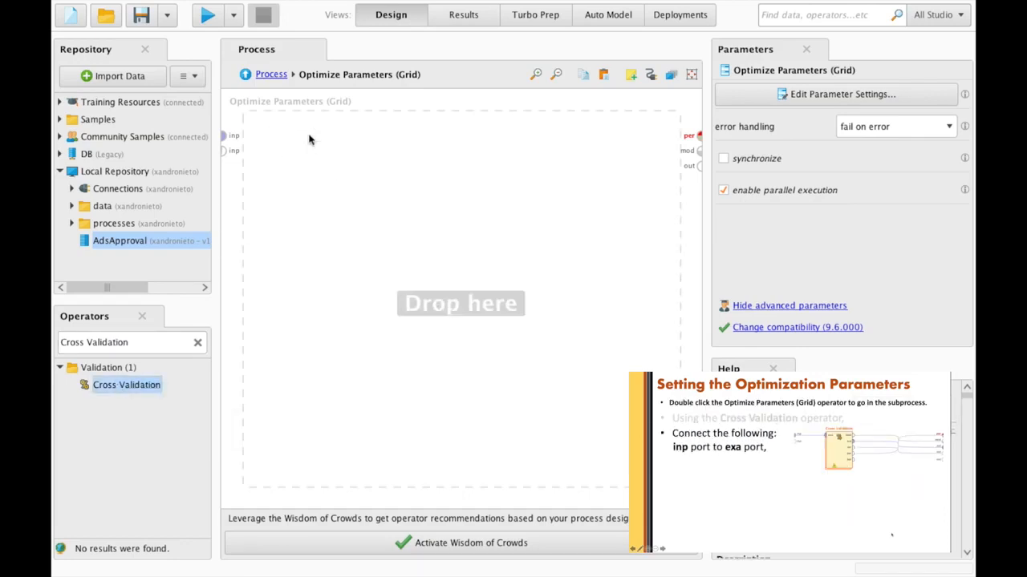
# - Wire input to Cross Validation, and its model, performance, example and test outputs out
pyautogui.click(224, 135)
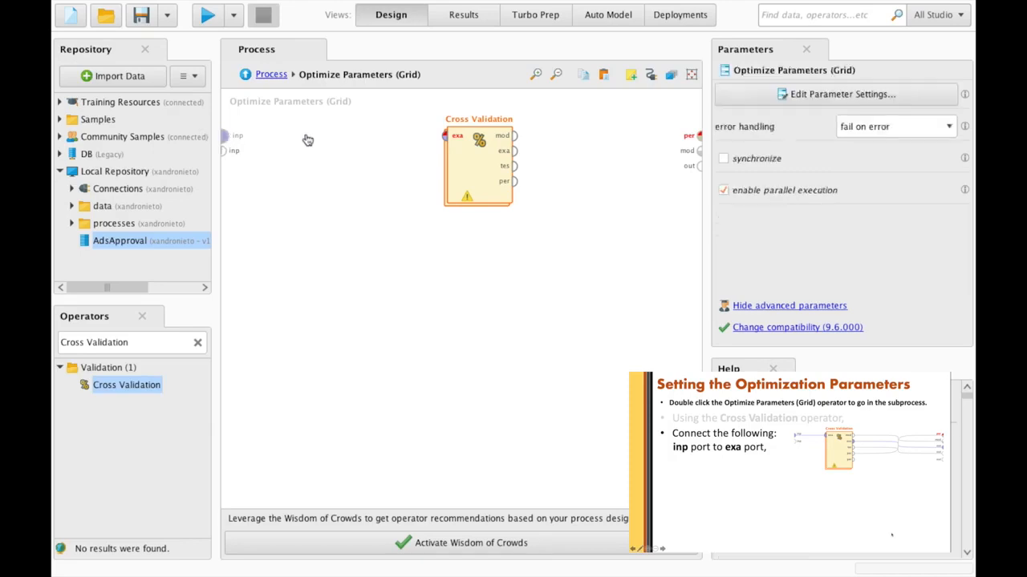
pyautogui.click(445, 135)
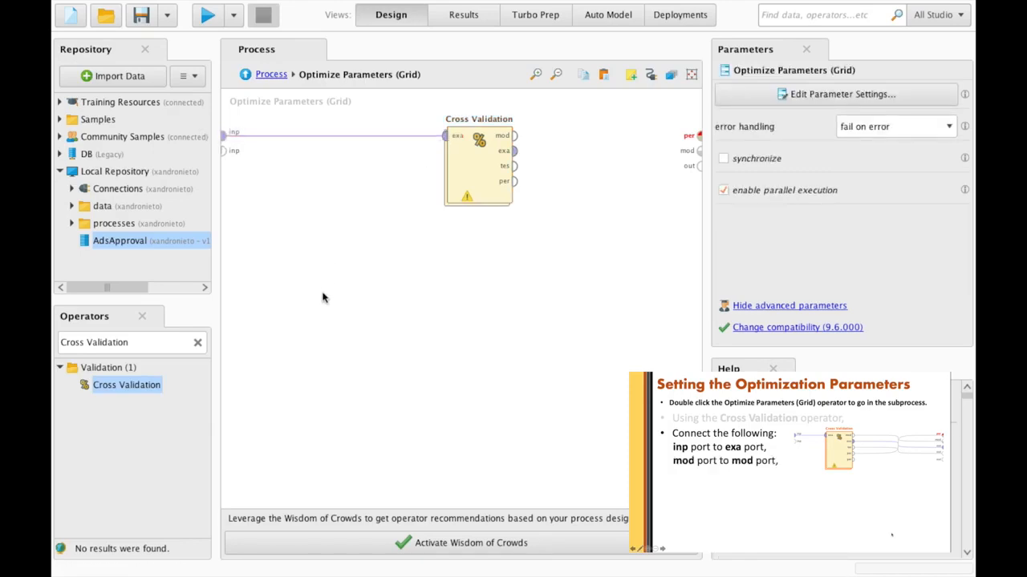
pyautogui.click(515, 135)
pyautogui.click(698, 155)
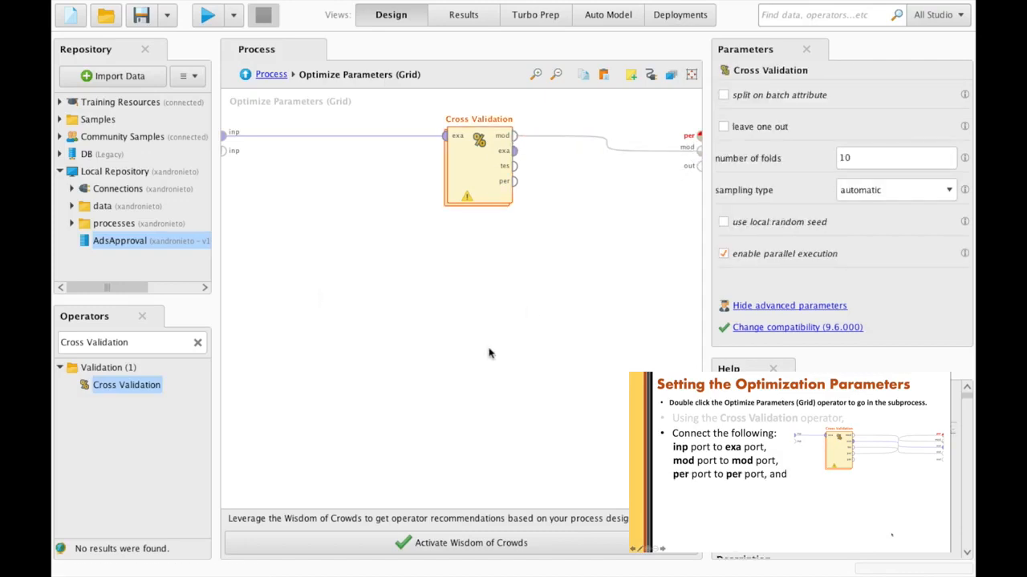
pyautogui.click(516, 181)
pyautogui.click(697, 136)
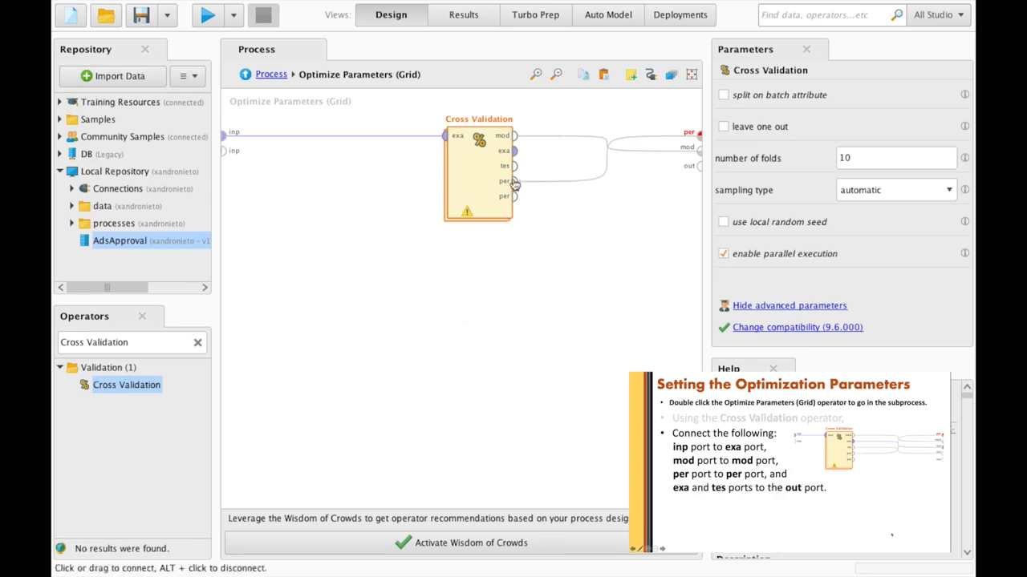
pyautogui.click(514, 151)
pyautogui.click(696, 165)
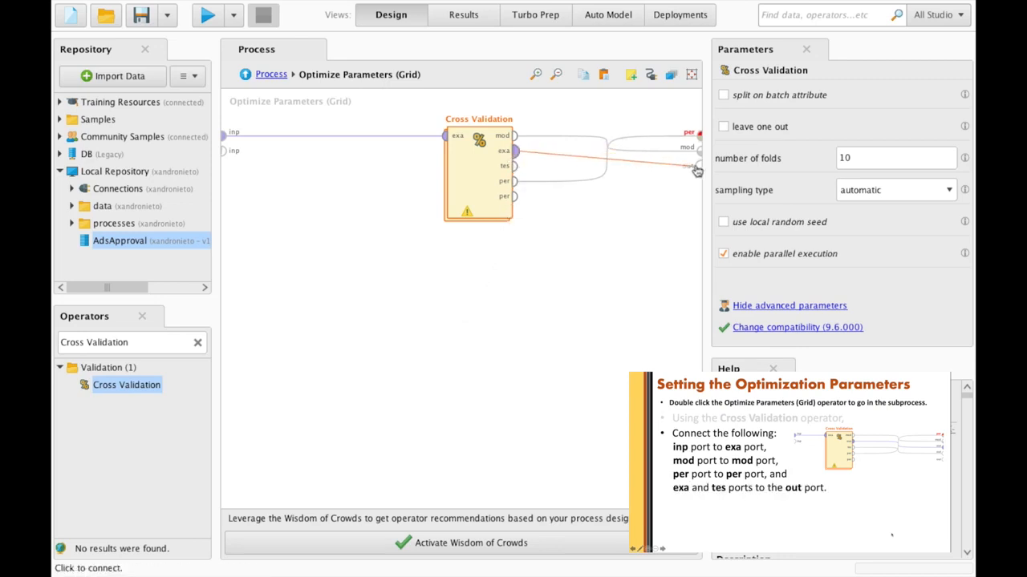
pyautogui.click(515, 166)
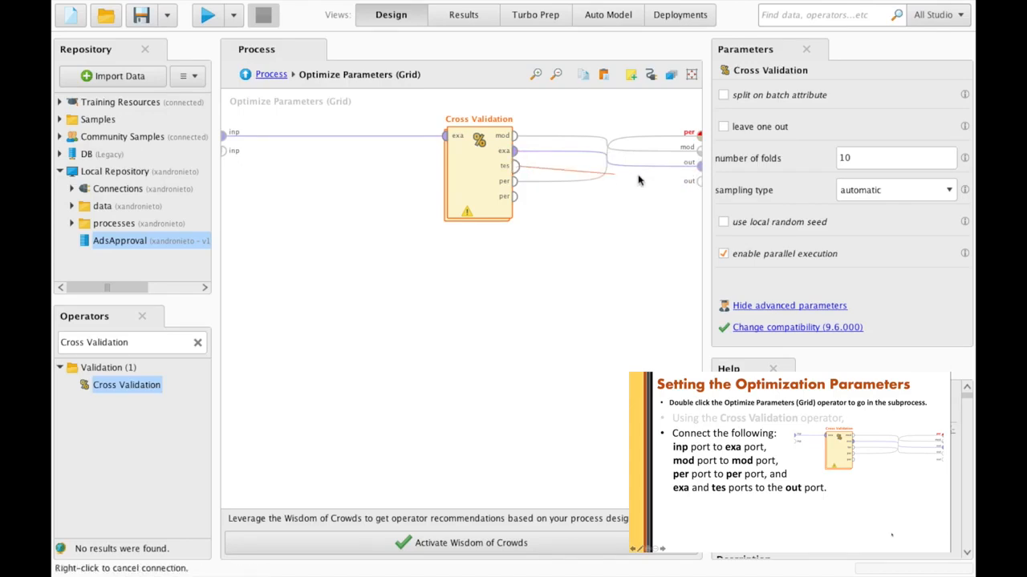
pyautogui.click(697, 179)
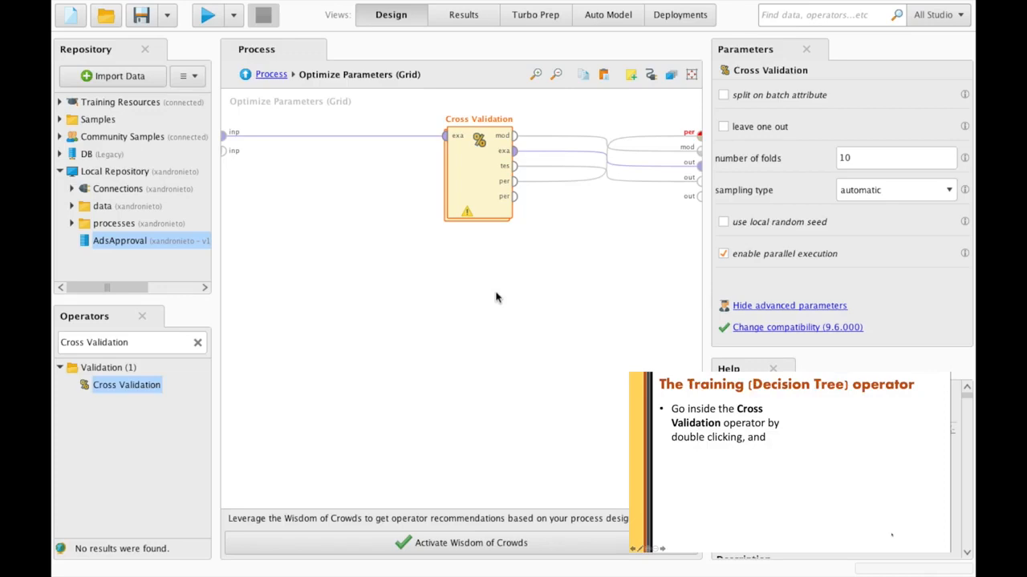
# - Place a Decision Tree in Cross Validation's Training side
pyautogui.doubleClick(481, 184)
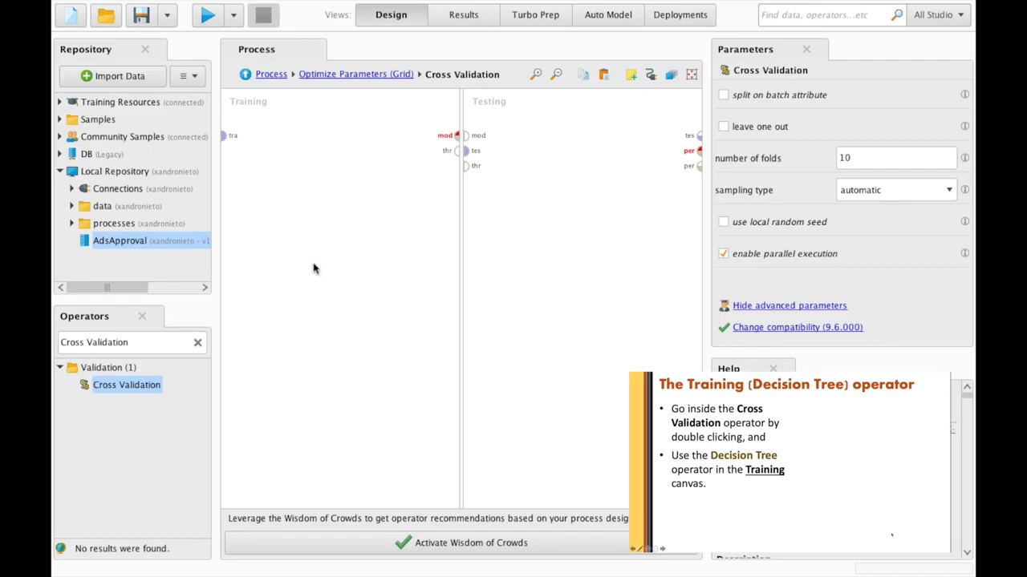
pyautogui.tripleClick(110, 343)
pyautogui.write('Deci')
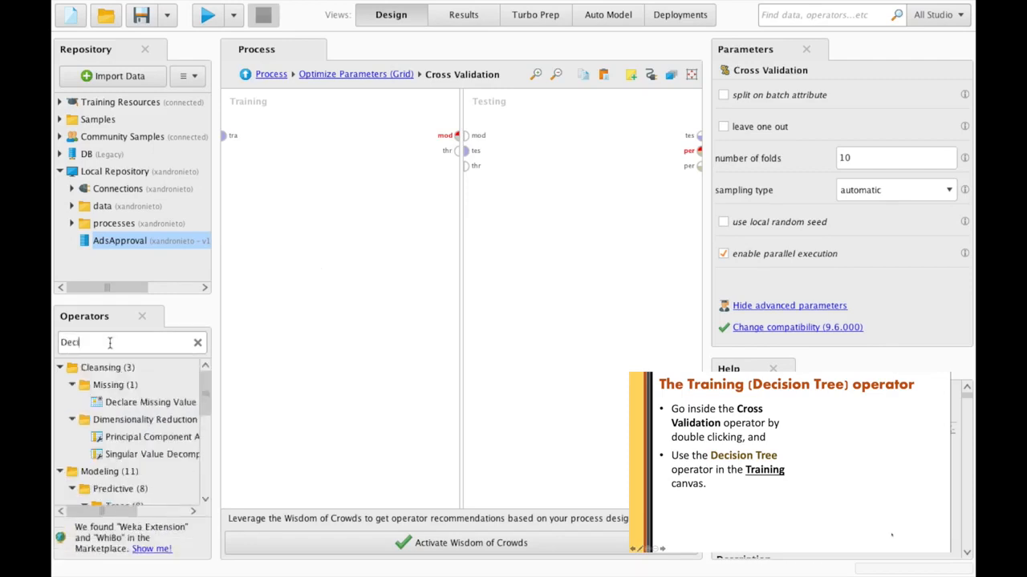
pyautogui.write('sion Tree')
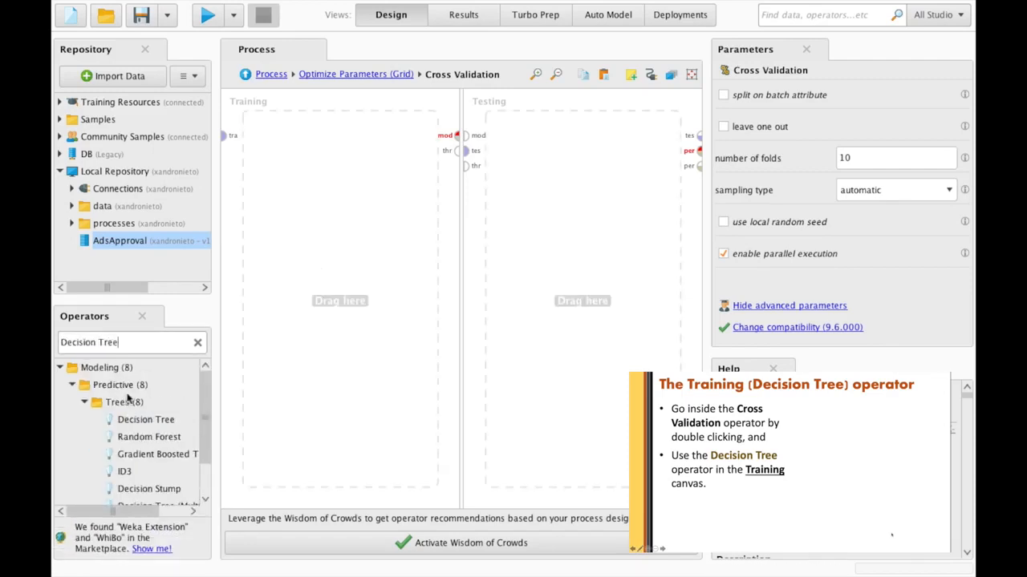
pyautogui.click(138, 421)
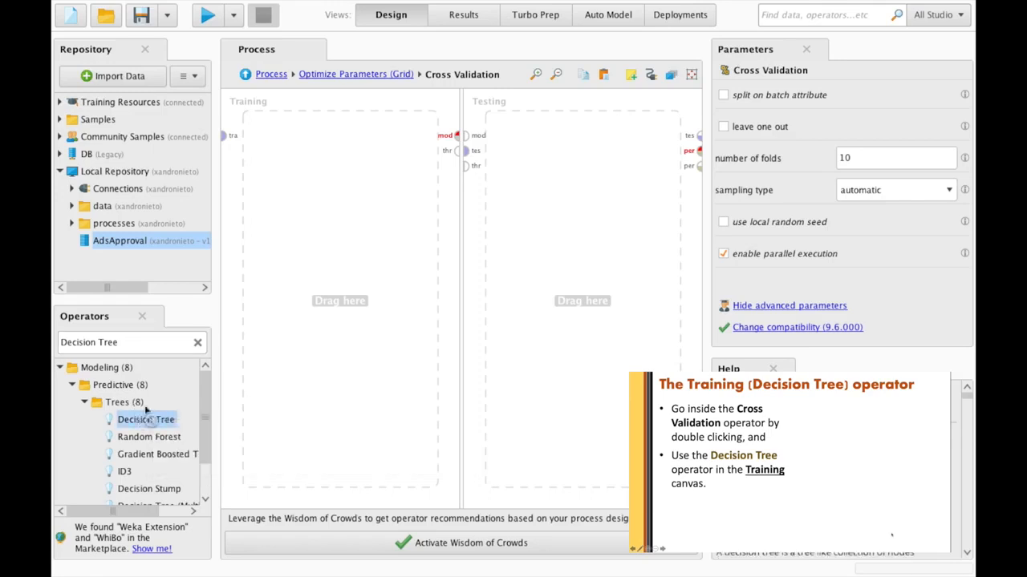
pyautogui.moveTo(138, 421); pyautogui.dragTo(337, 142)
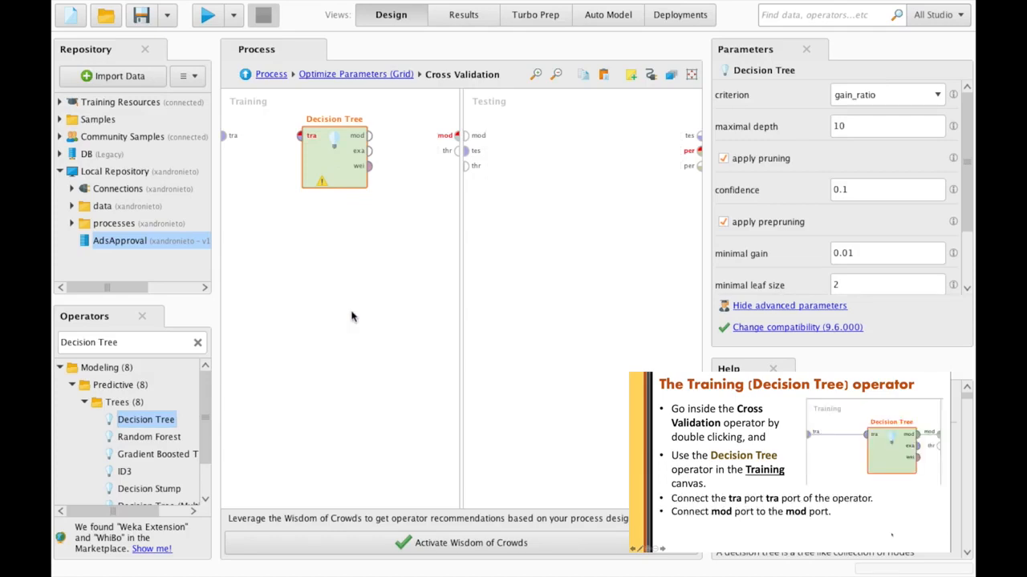
# - Connect the training data into the Decision Tree and its model to the mod output
pyautogui.click(225, 135)
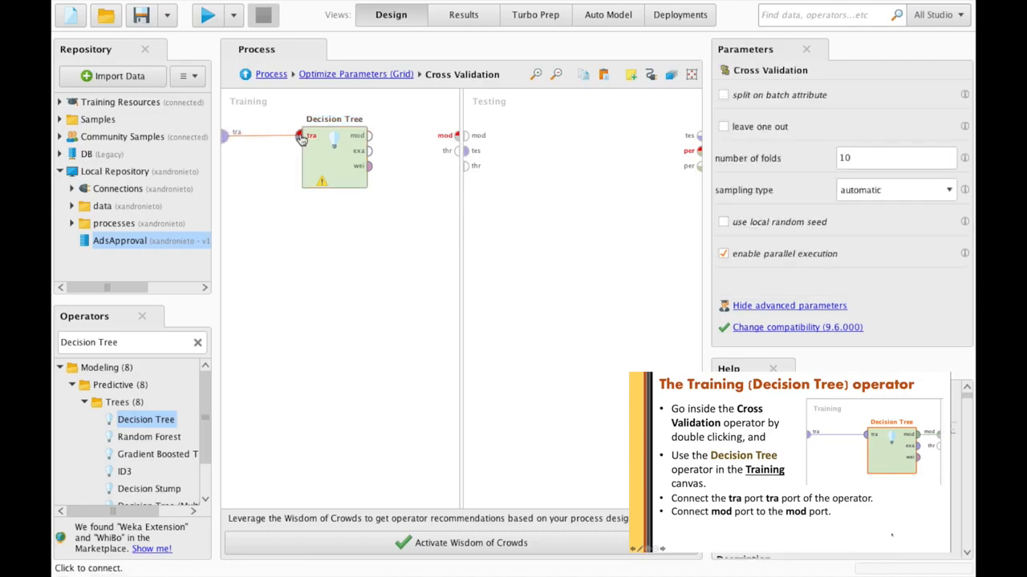
pyautogui.click(301, 138)
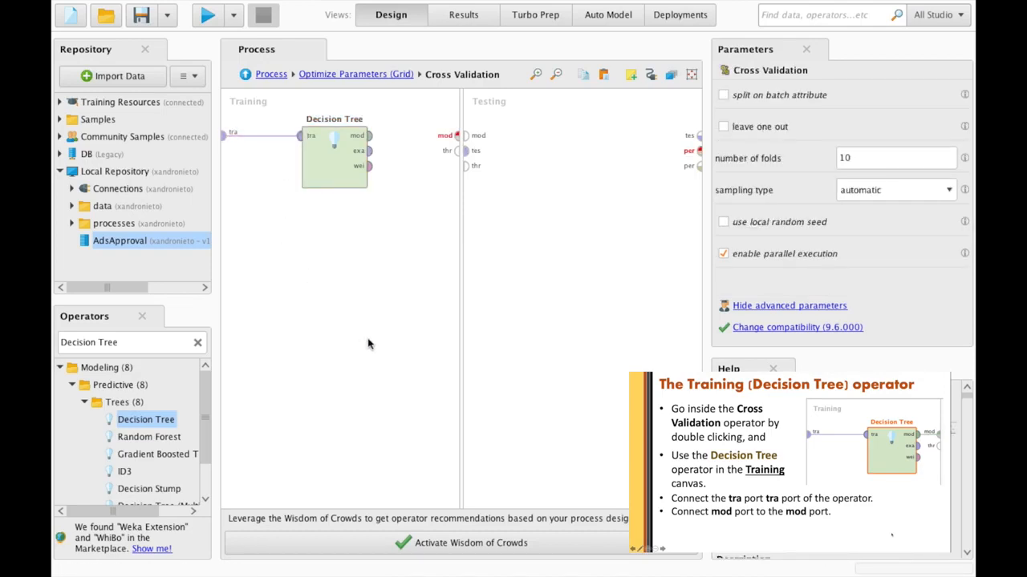
pyautogui.click(370, 135)
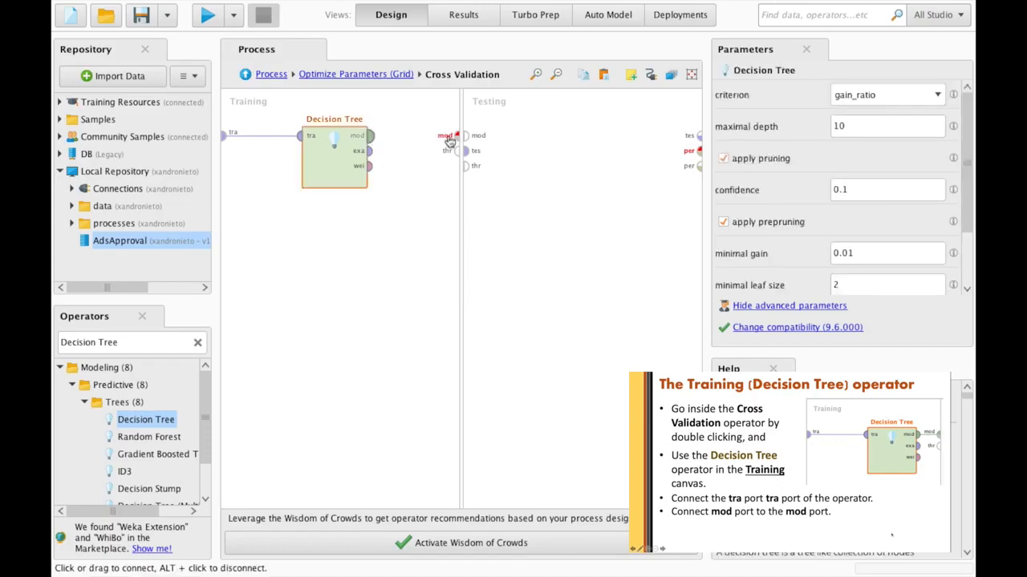
pyautogui.click(450, 138)
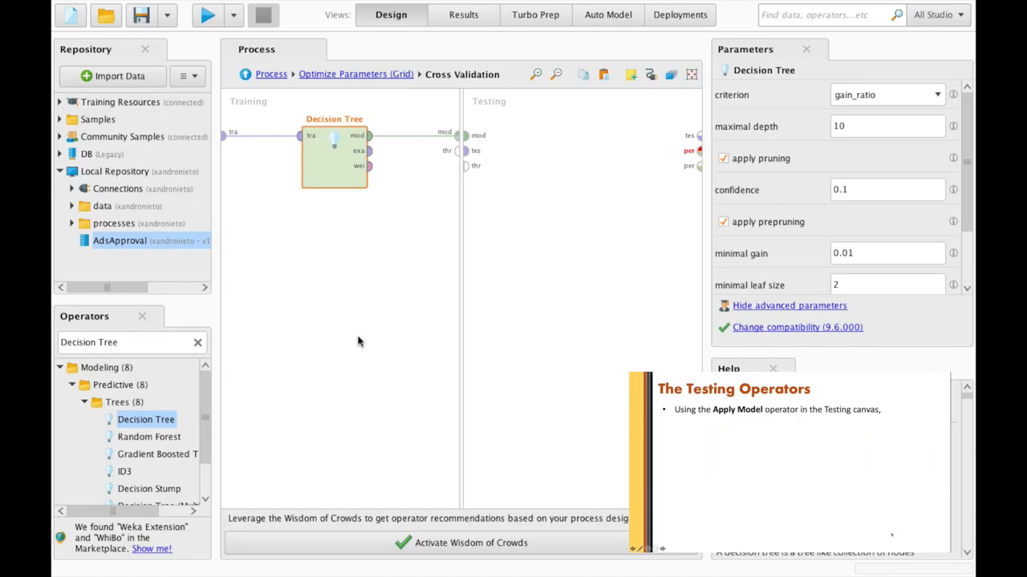
# - Add Apply Model to Testing, fed by the incoming model and the test data
pyautogui.tripleClick(121, 342)
pyautogui.write('Apply Model')
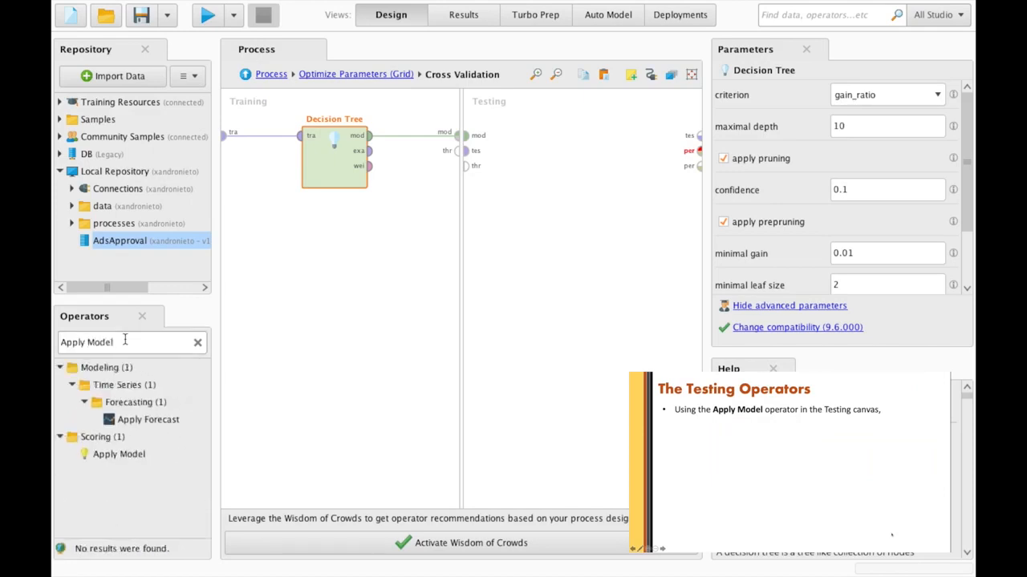
pyautogui.moveTo(120, 455); pyautogui.dragTo(544, 145)
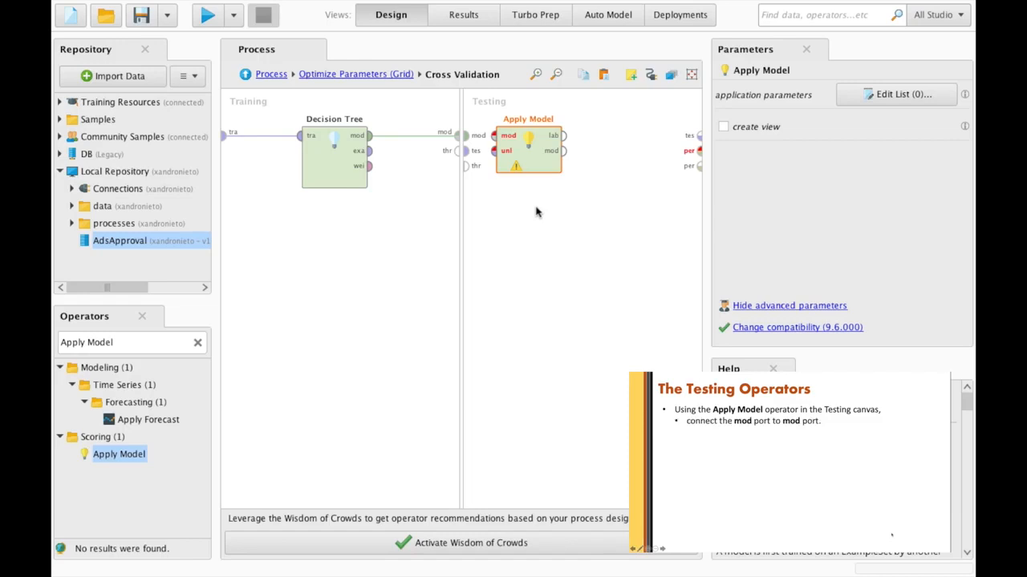
pyautogui.click(465, 134)
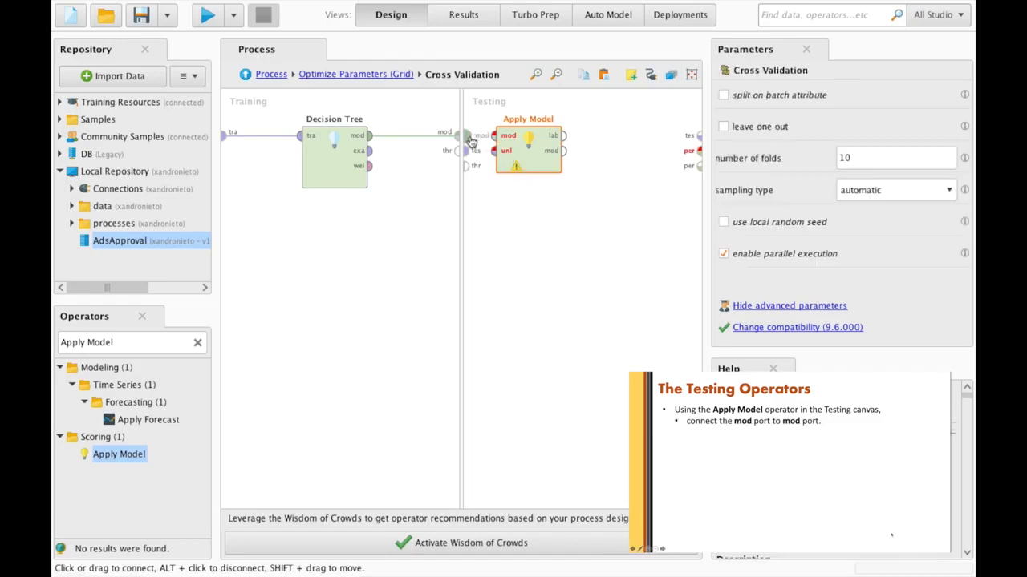
pyautogui.click(493, 136)
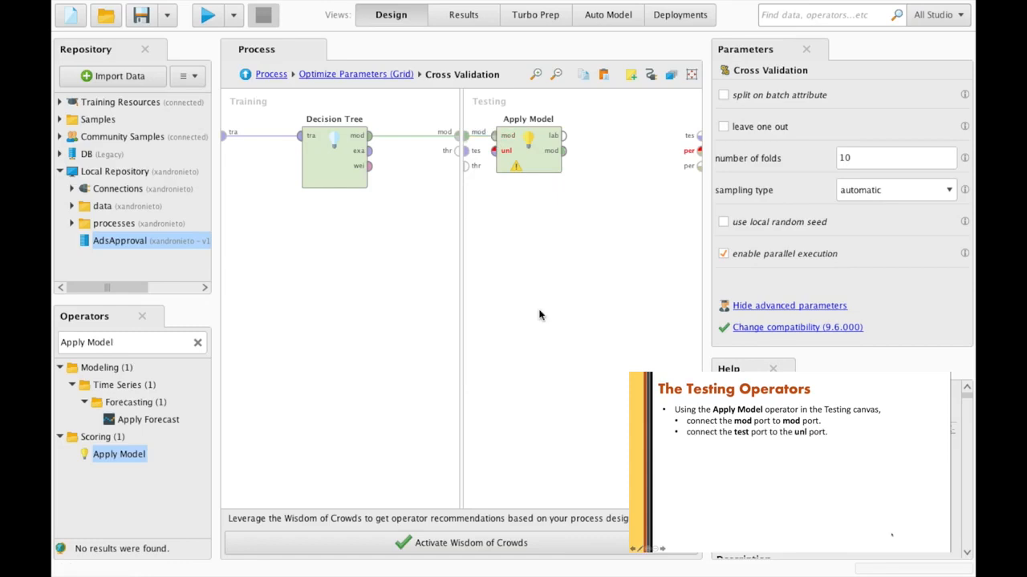
pyautogui.click(480, 153)
pyautogui.click(494, 153)
# - Place a Performance (Binominal Classification) operator in the Testing side
pyautogui.tripleClick(115, 343)
pyautogui.write('Perf')
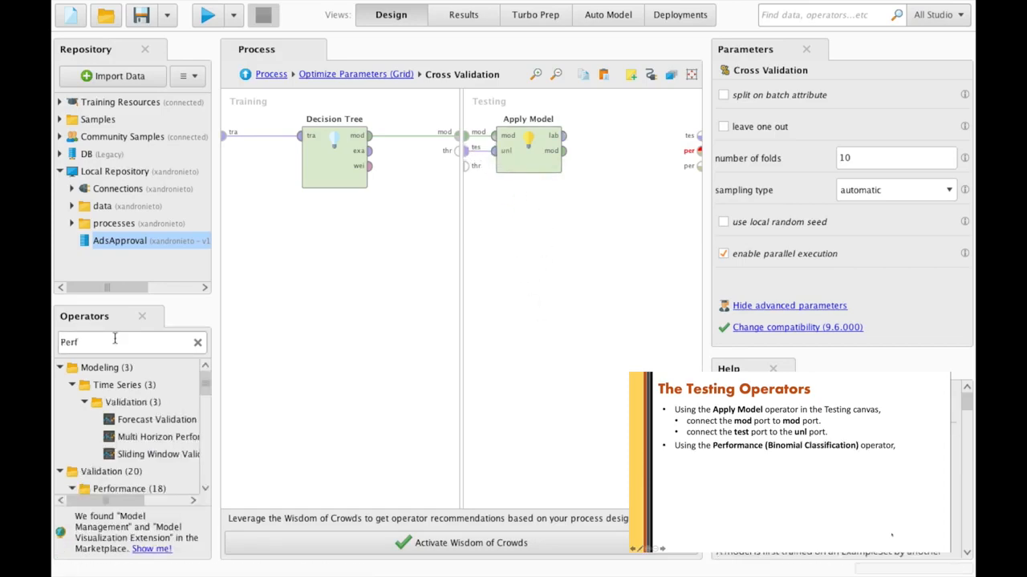
pyautogui.write('ormance (Binomial')
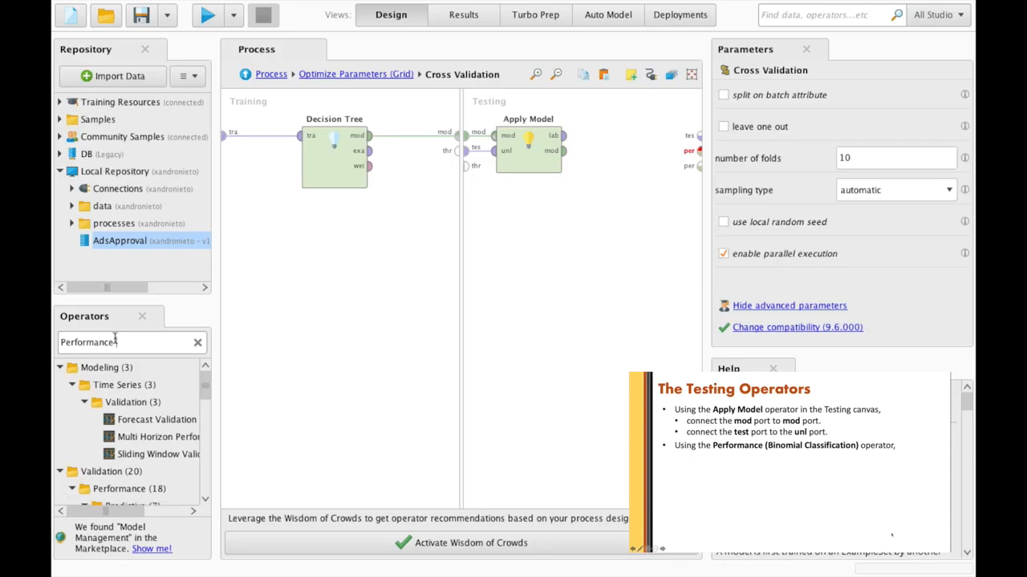
pyautogui.click(180, 426)
pyautogui.moveTo(180, 427); pyautogui.dragTo(631, 179)
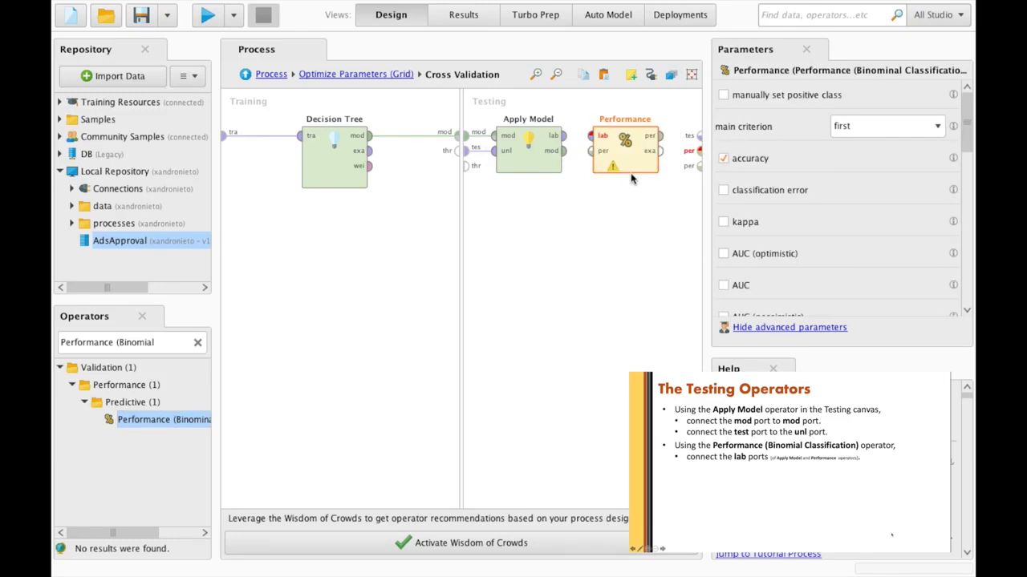
# - Connect labelled data into Performance and its performance result to the per output
pyautogui.click(566, 136)
pyautogui.click(591, 136)
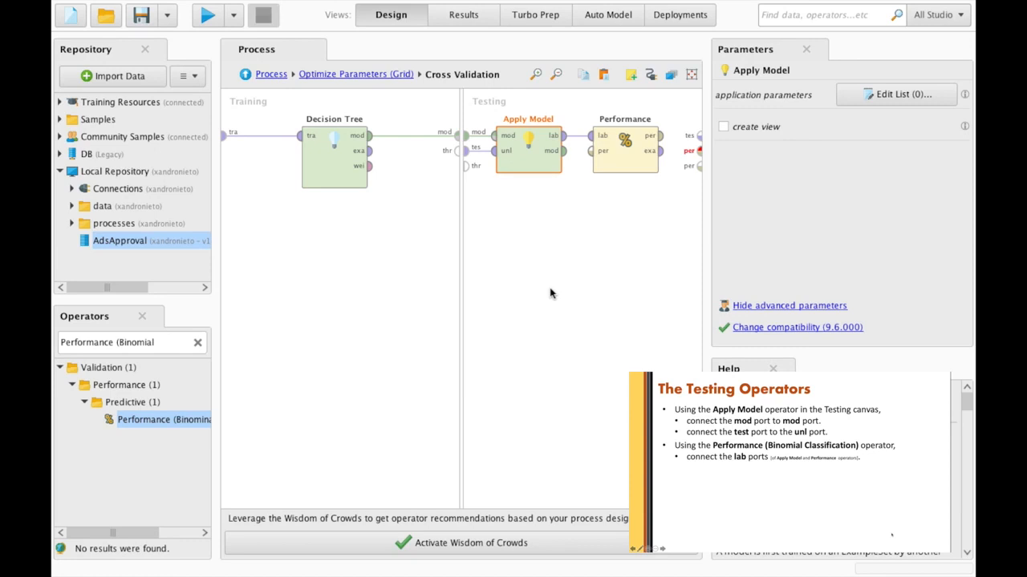
pyautogui.click(659, 137)
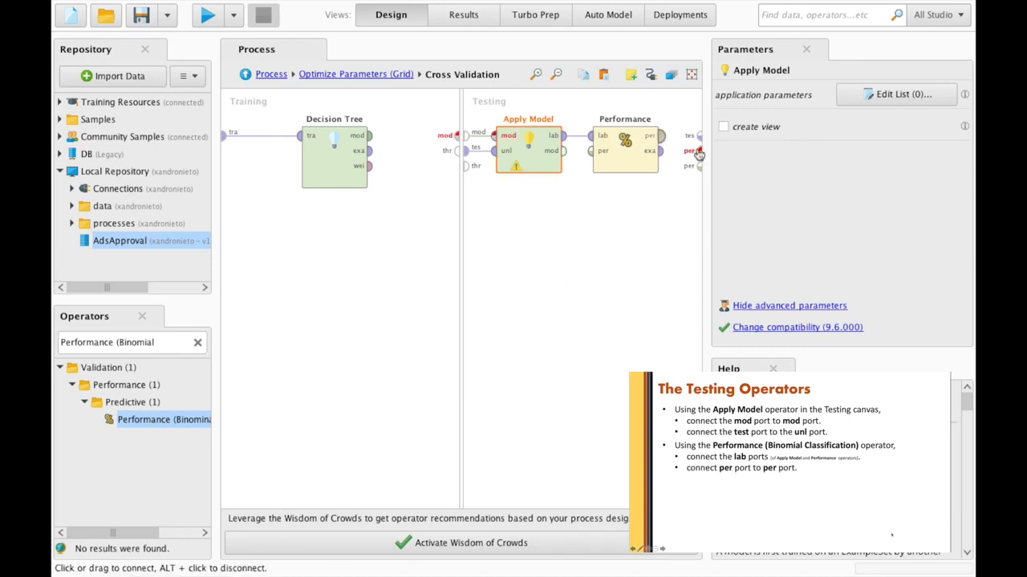
pyautogui.click(661, 137)
pyautogui.click(699, 152)
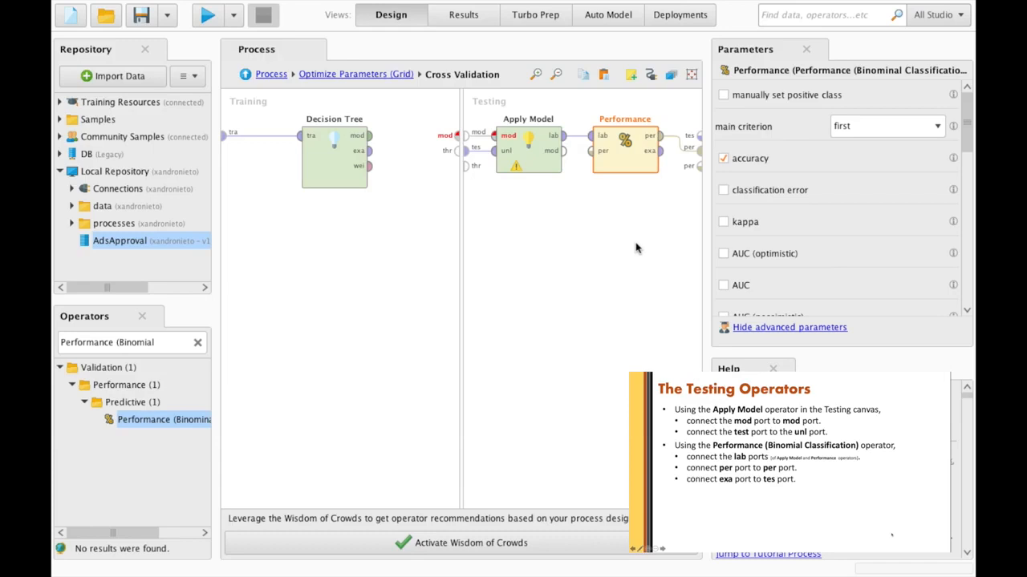
pyautogui.click(659, 152)
# - Route Performance's examples to the tes output and set the positive class to 1
pyautogui.click(681, 135)
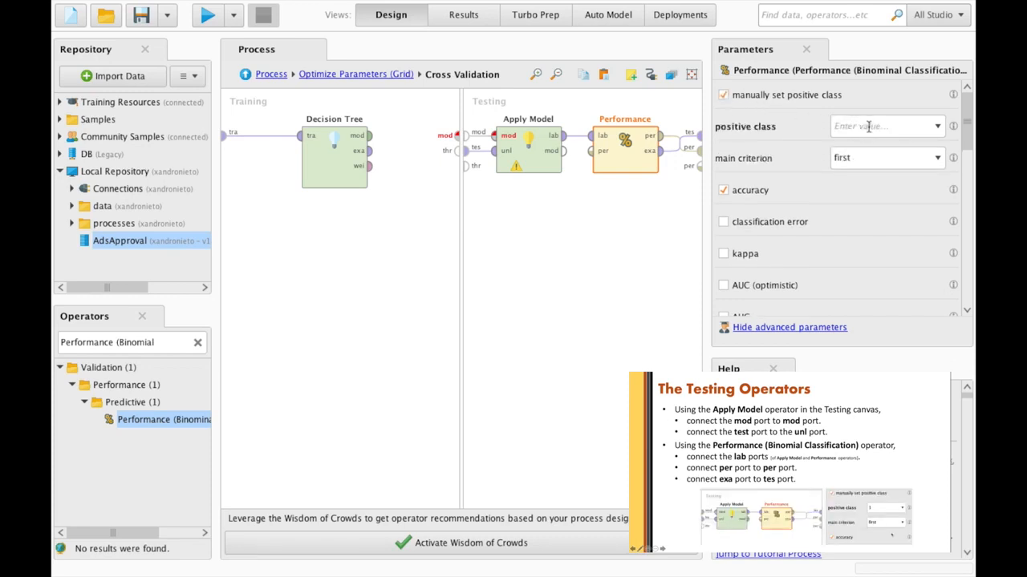
pyautogui.click(868, 126)
pyautogui.write('1')
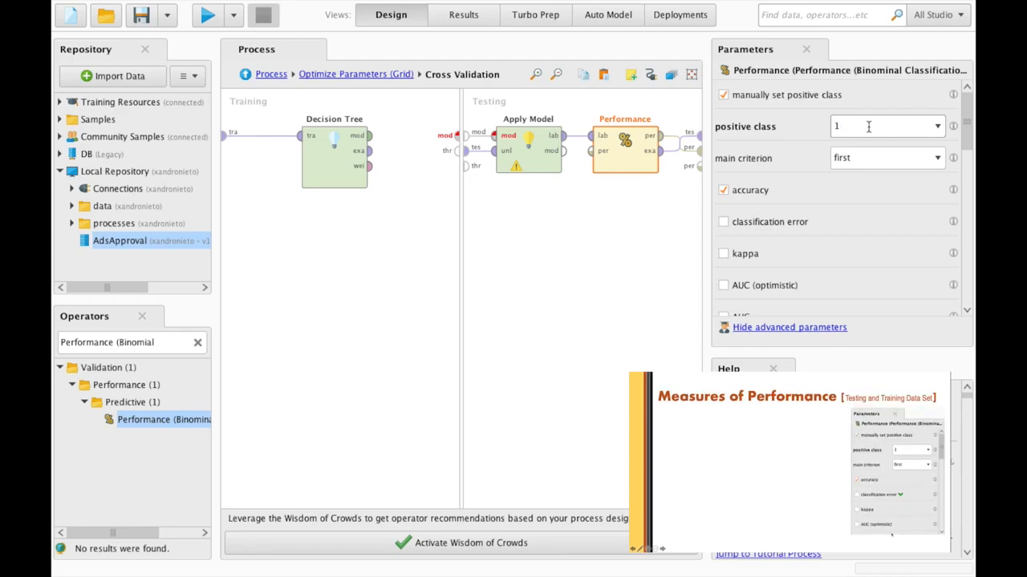
# - Tick precision, sensitivity and specificity among the performance measures
pyautogui.scroll(-3, 877, 271)
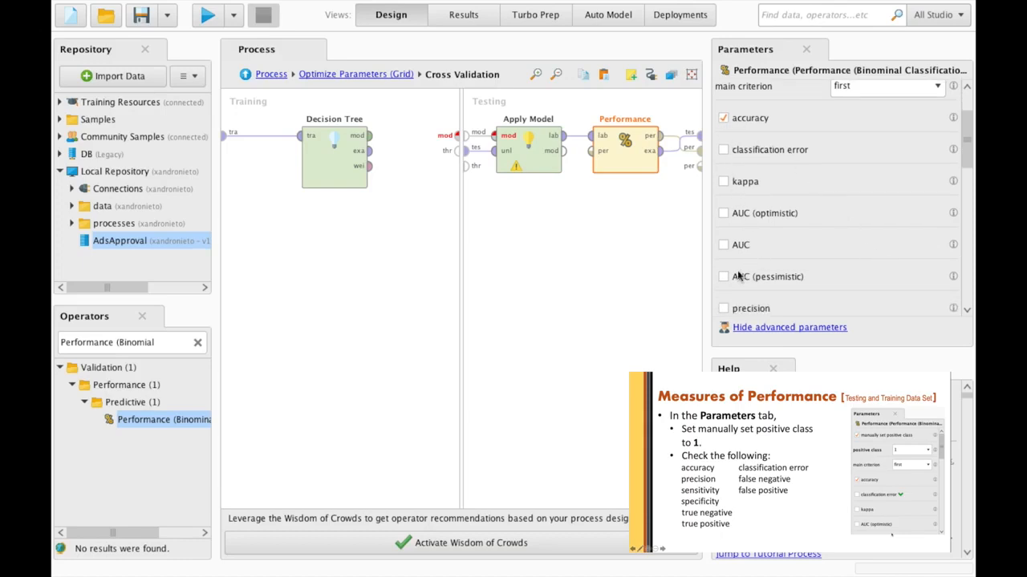
pyautogui.click(724, 309)
pyautogui.scroll(-4, 727, 303)
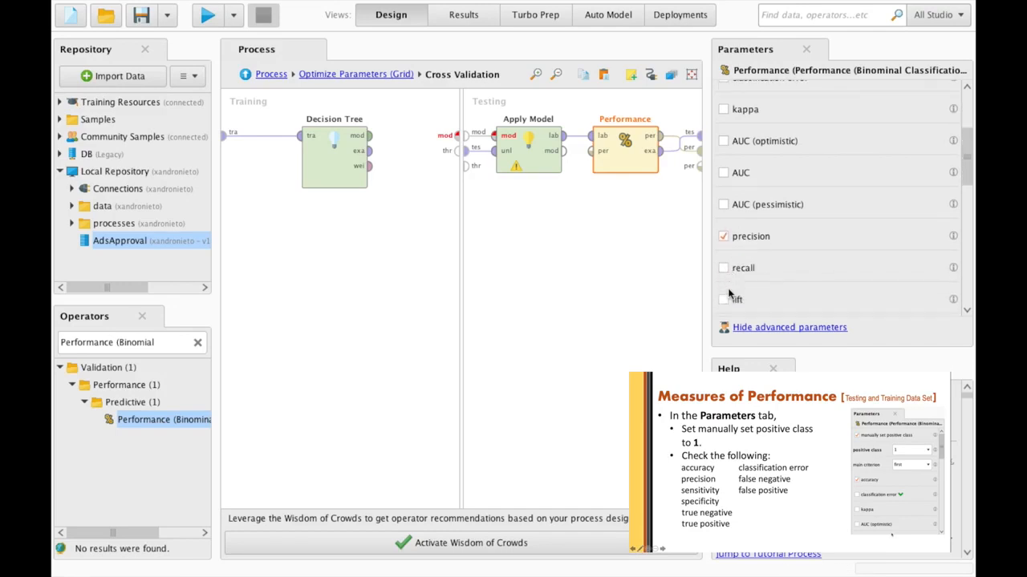
pyautogui.scroll(-8, 728, 295)
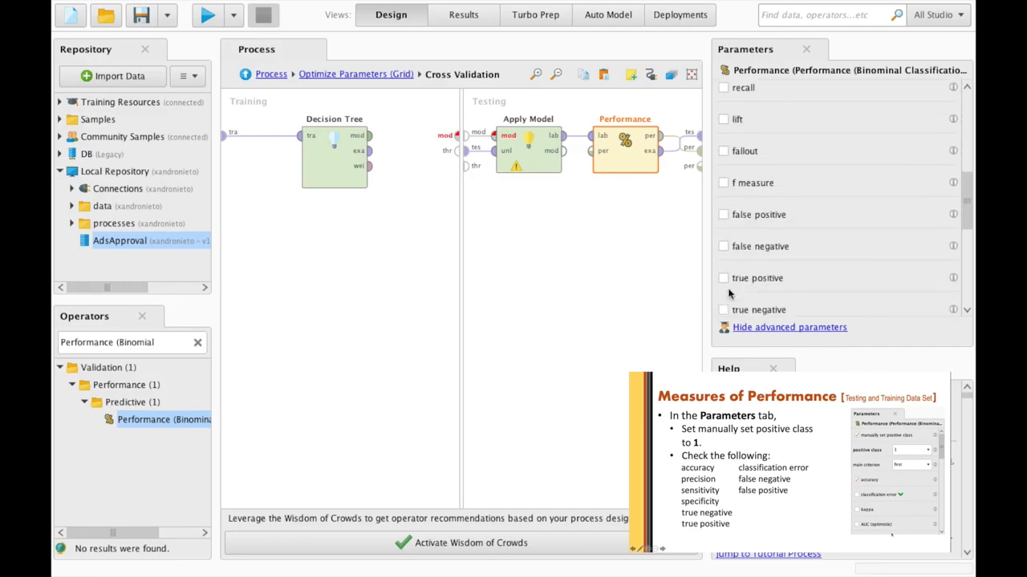
pyautogui.click(723, 219)
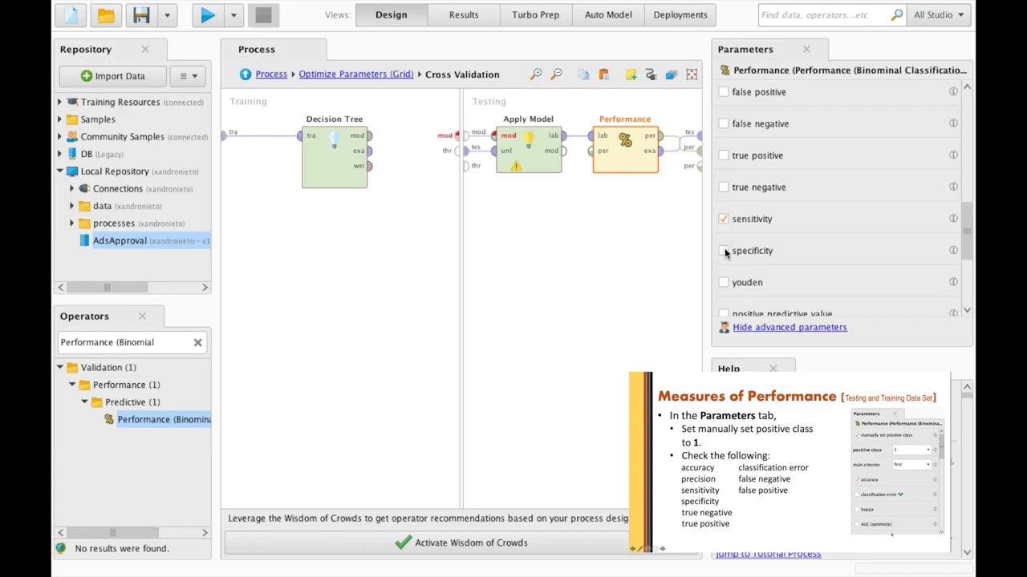
pyautogui.click(725, 251)
# - Also tick true positive, classification error and false positive
pyautogui.scroll(1, 725, 252)
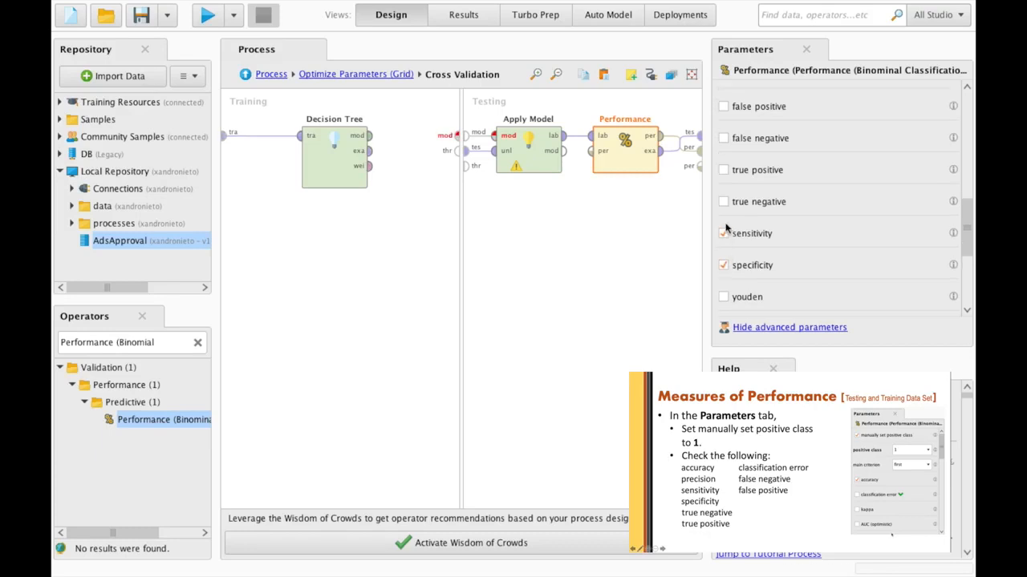
pyautogui.click(723, 170)
pyautogui.scroll(5, 721, 207)
pyautogui.scroll(5, 721, 208)
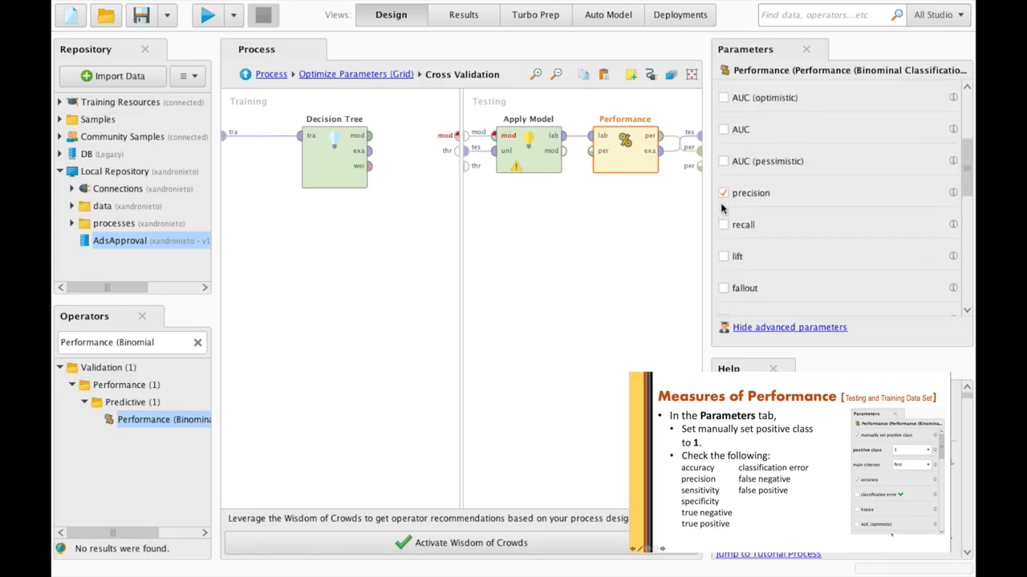
pyautogui.scroll(1, 721, 209)
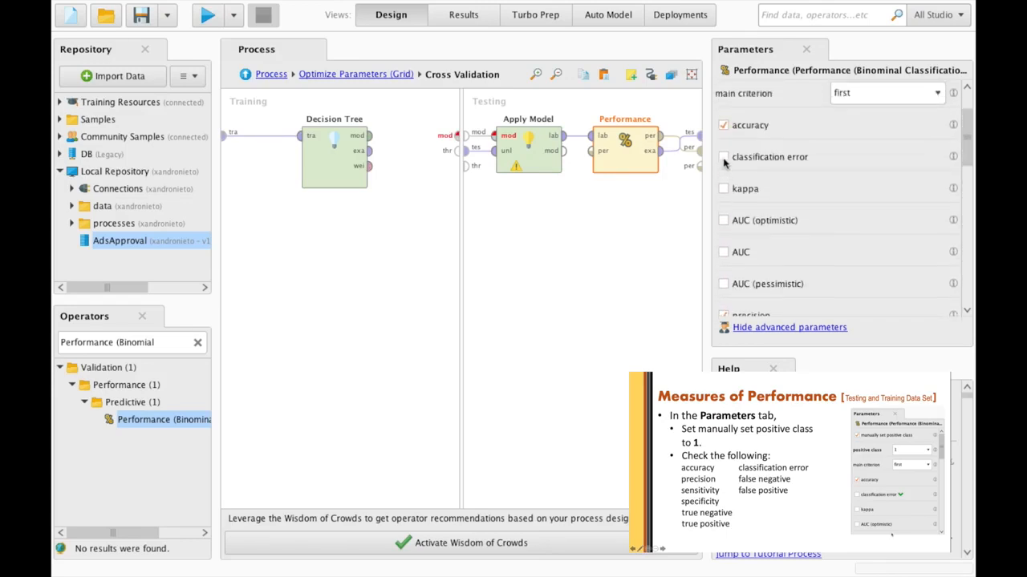
pyautogui.click(723, 157)
pyautogui.scroll(-3, 751, 262)
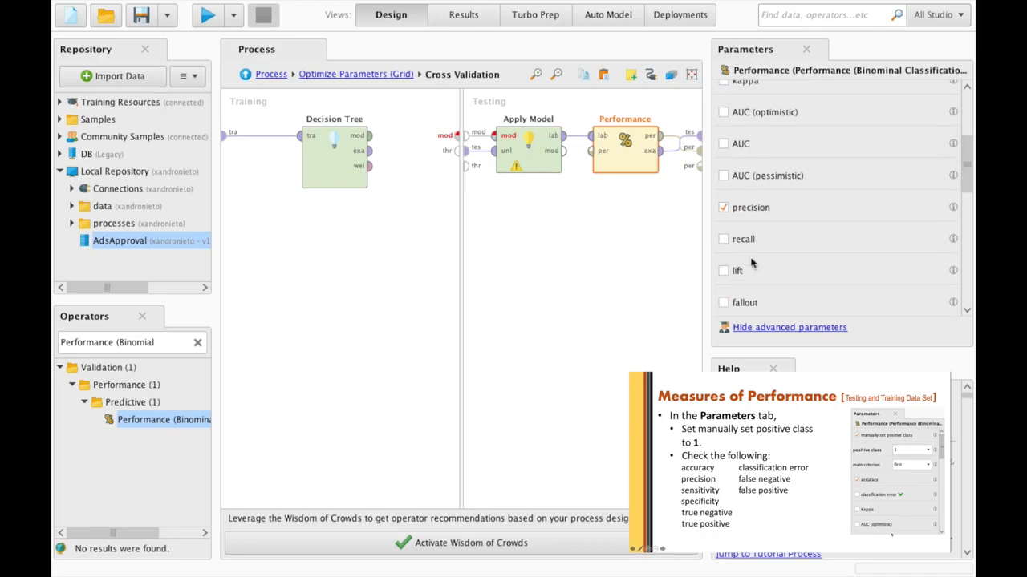
pyautogui.scroll(-3, 751, 262)
pyautogui.click(723, 258)
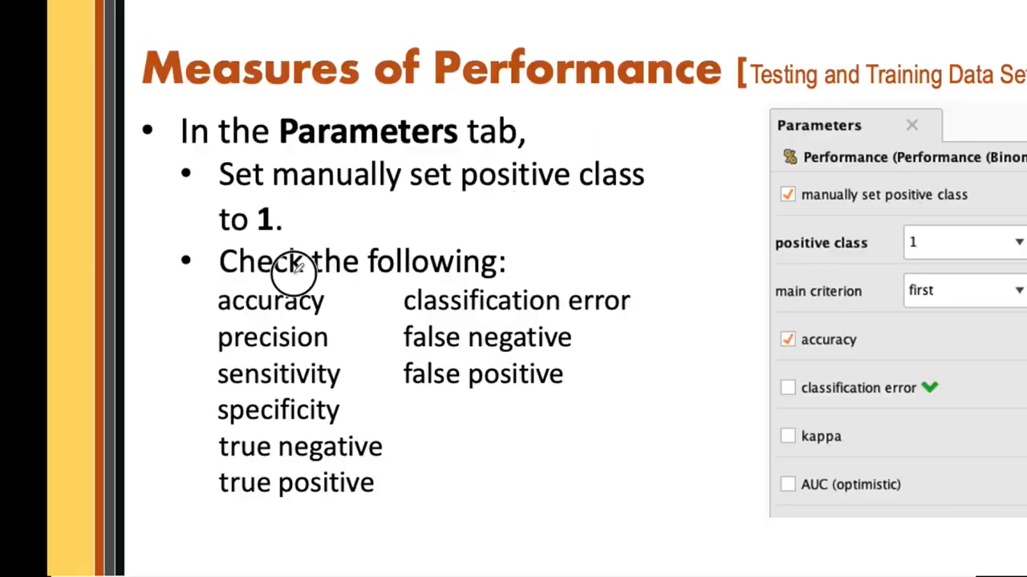
# - Circle the accuracy-to-true-positive list in red and handwrite 'accuracy' beside it
pyautogui.moveTo(704, 459); pyautogui.dragTo(680, 470)
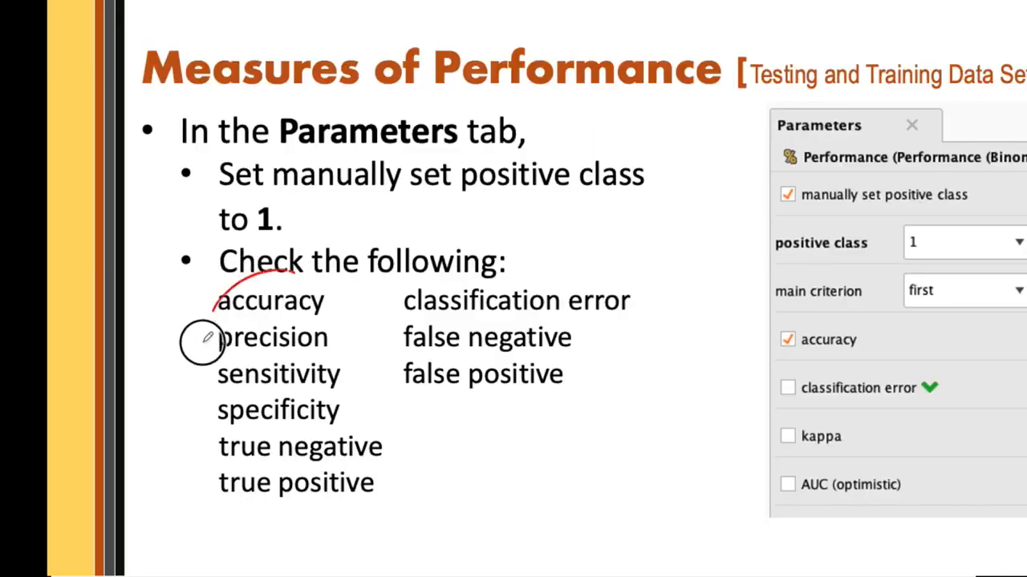
pyautogui.moveTo(201, 343)
pyautogui.mouseDown()
pyautogui.moveTo(229, 522)
pyautogui.moveTo(385, 426)
pyautogui.moveTo(376, 316)
pyautogui.moveTo(310, 255)
pyautogui.moveTo(279, 274)
pyautogui.mouseUp()
pyautogui.click(191, 355)
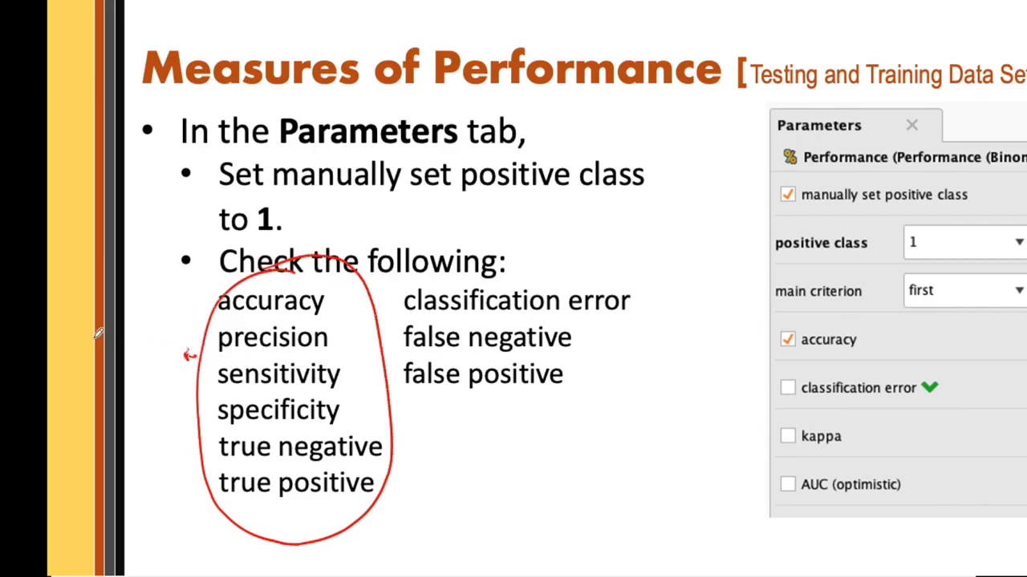
pyautogui.moveTo(98, 332)
pyautogui.mouseDown()
pyautogui.moveTo(147, 328)
pyautogui.moveTo(191, 299)
pyautogui.mouseUp()
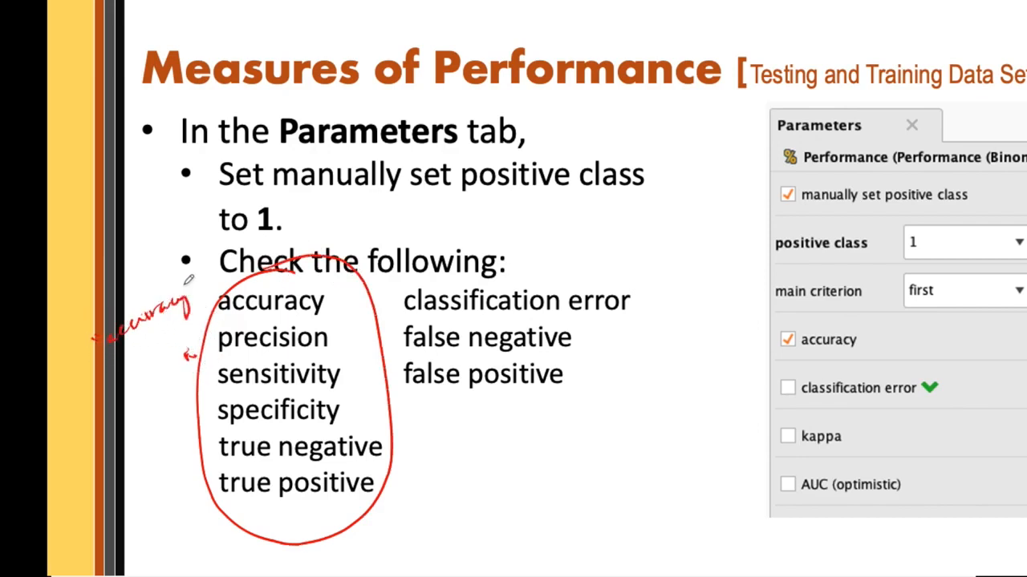
pyautogui.moveTo(338, 305); pyautogui.dragTo(350, 299)
# - Tick precision through true positive in red and circle the three error measures
pyautogui.moveTo(346, 340); pyautogui.dragTo(355, 331)
pyautogui.moveTo(350, 377); pyautogui.dragTo(361, 370)
pyautogui.moveTo(354, 418); pyautogui.dragTo(366, 414)
pyautogui.moveTo(387, 454); pyautogui.dragTo(396, 440)
pyautogui.moveTo(383, 484); pyautogui.dragTo(397, 471)
pyautogui.moveTo(560, 261)
pyautogui.mouseDown()
pyautogui.moveTo(434, 281)
pyautogui.moveTo(454, 401)
pyautogui.moveTo(620, 336)
pyautogui.moveTo(523, 256)
pyautogui.mouseUp()
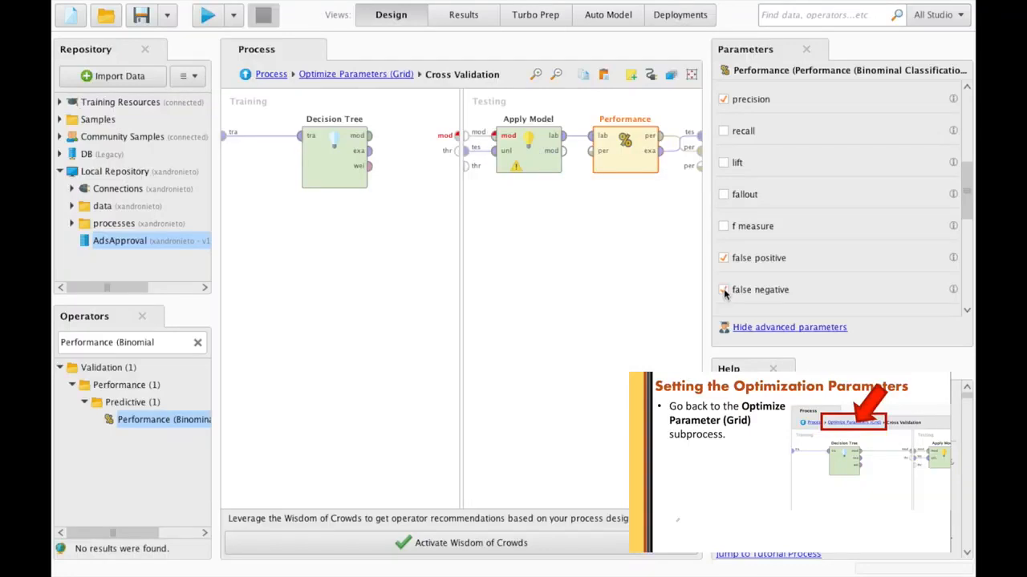
# - Enable false negative, then grid-optimize Cross Validation's number_of_folds and sampling_type
pyautogui.click(724, 290)
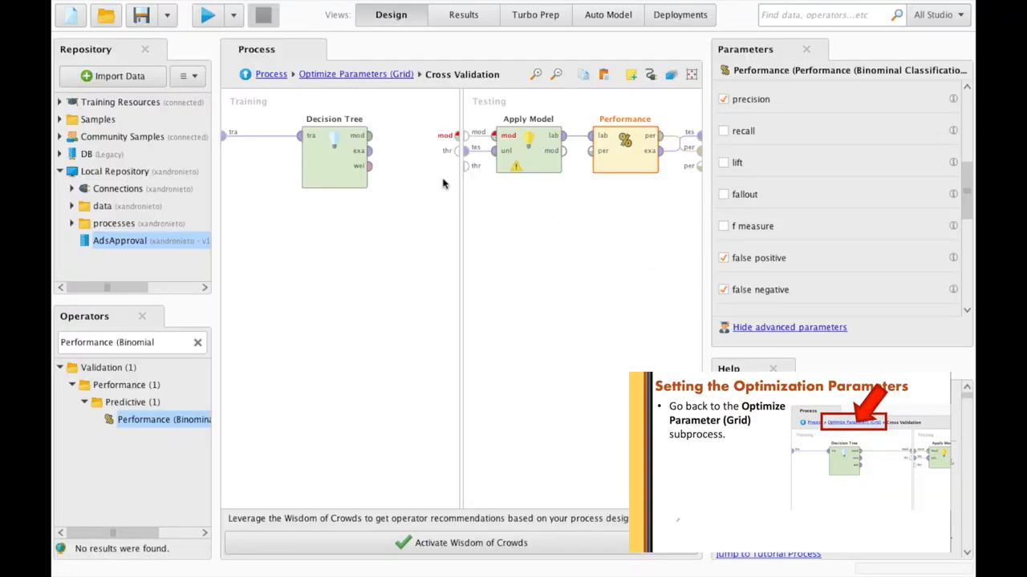
pyautogui.click(367, 75)
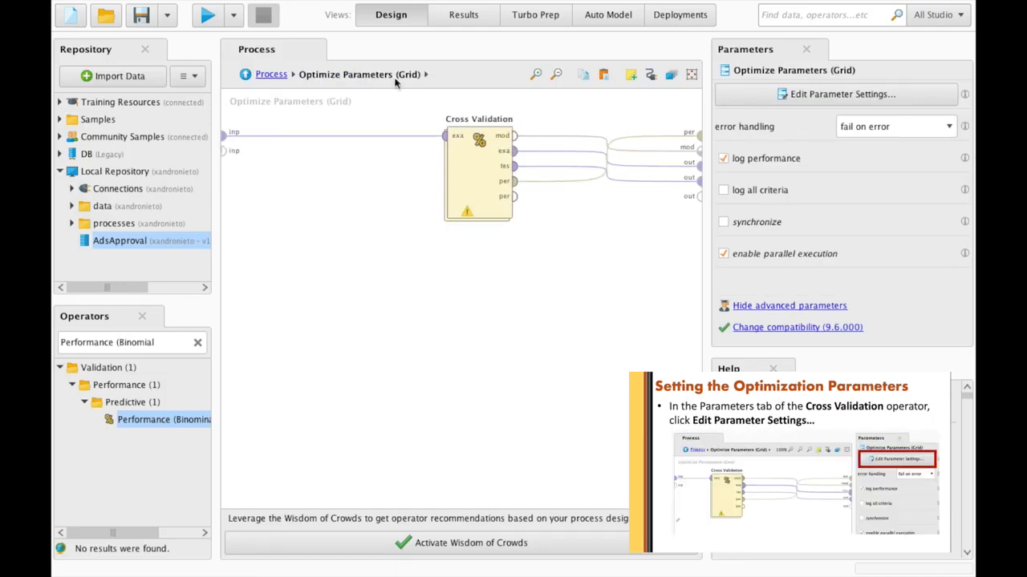
pyautogui.click(783, 97)
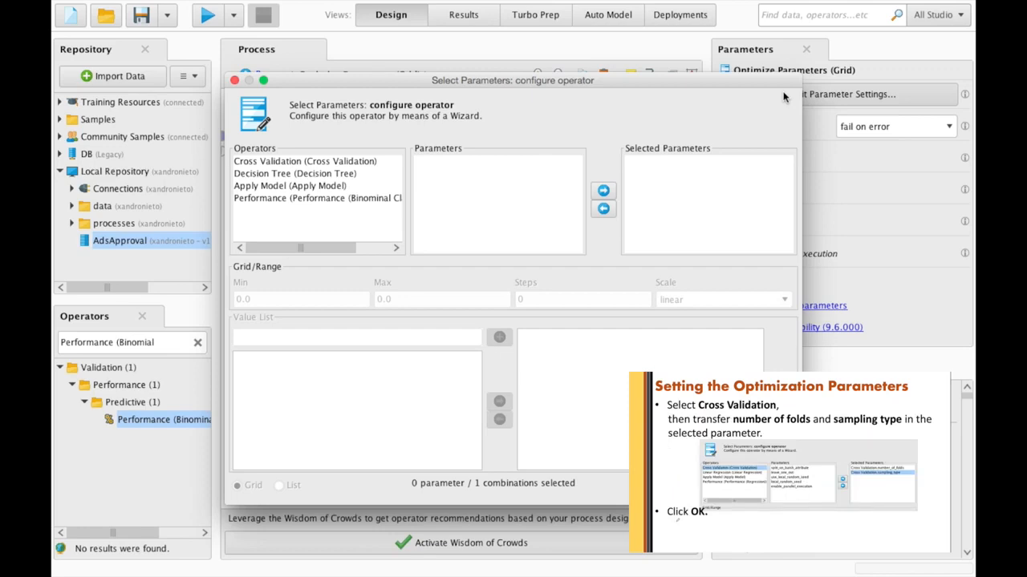
pyautogui.click(353, 163)
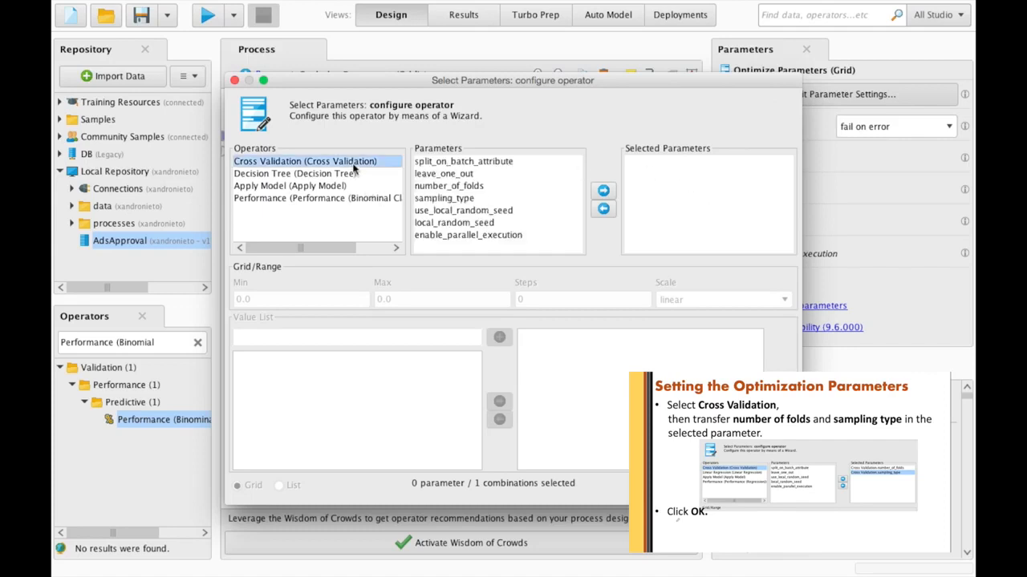
pyautogui.click(473, 186)
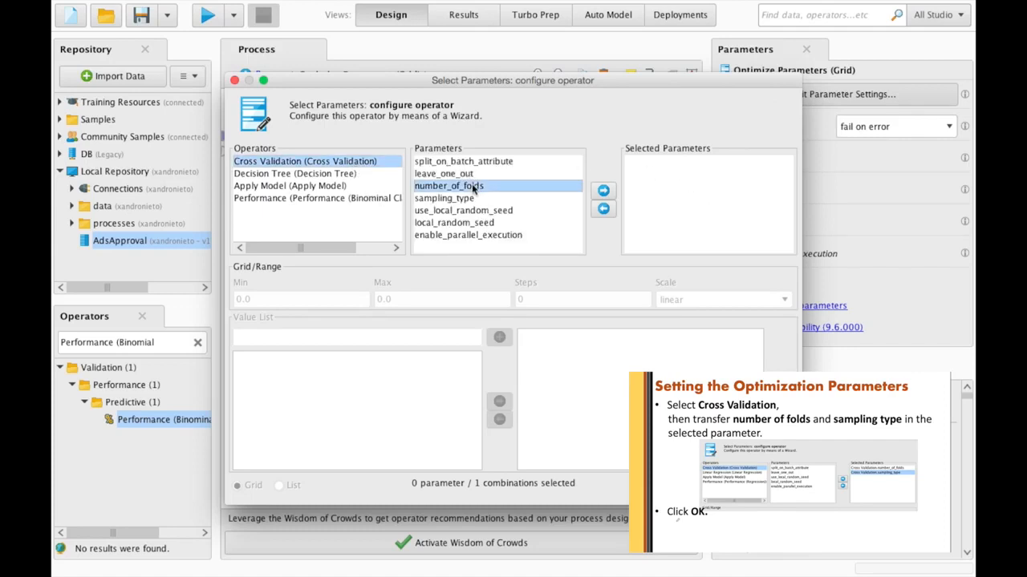
pyautogui.keyDown('shift'); pyautogui.click(475, 198); pyautogui.keyUp('shift')
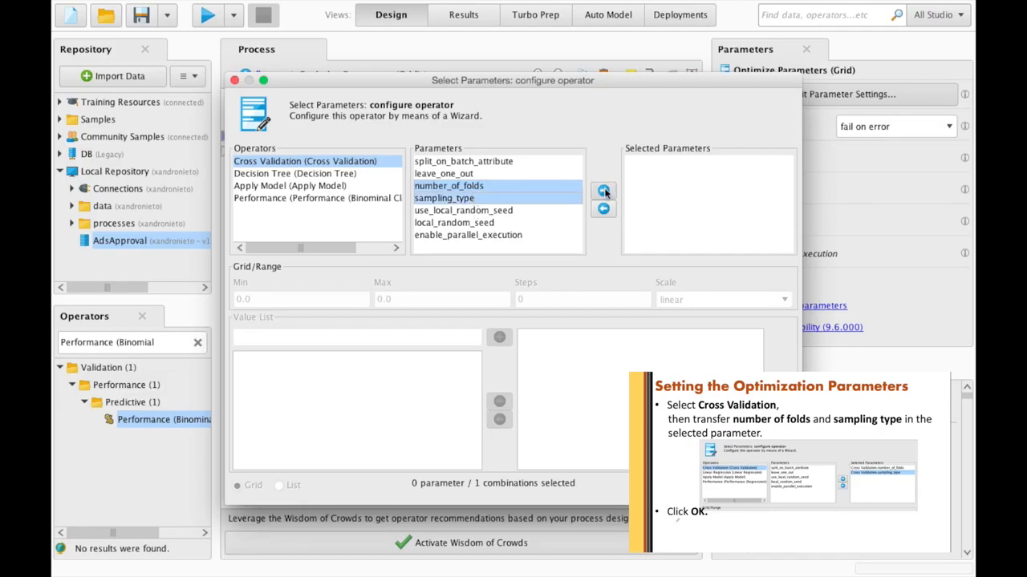
pyautogui.click(603, 191)
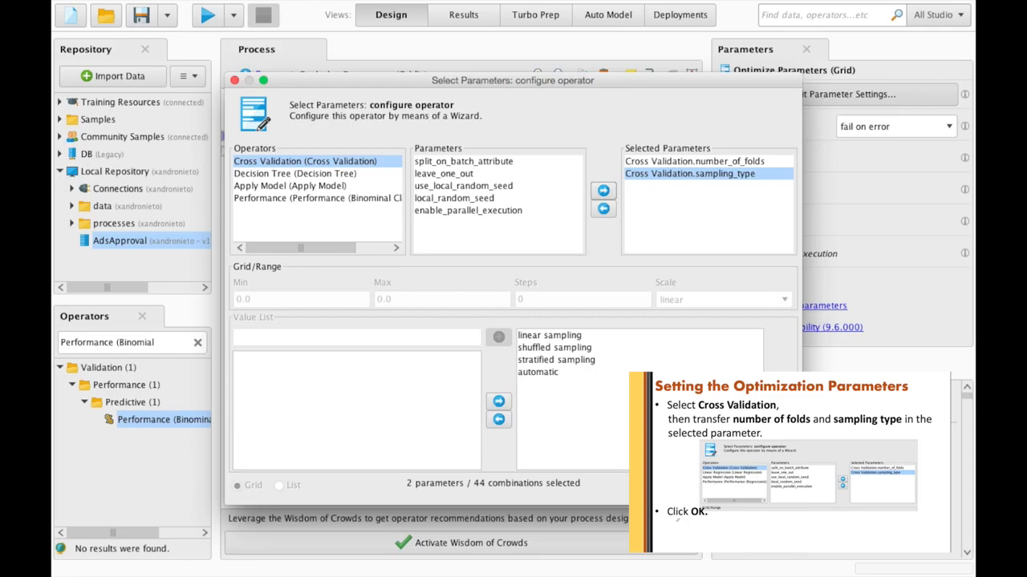
pyautogui.press('Return')
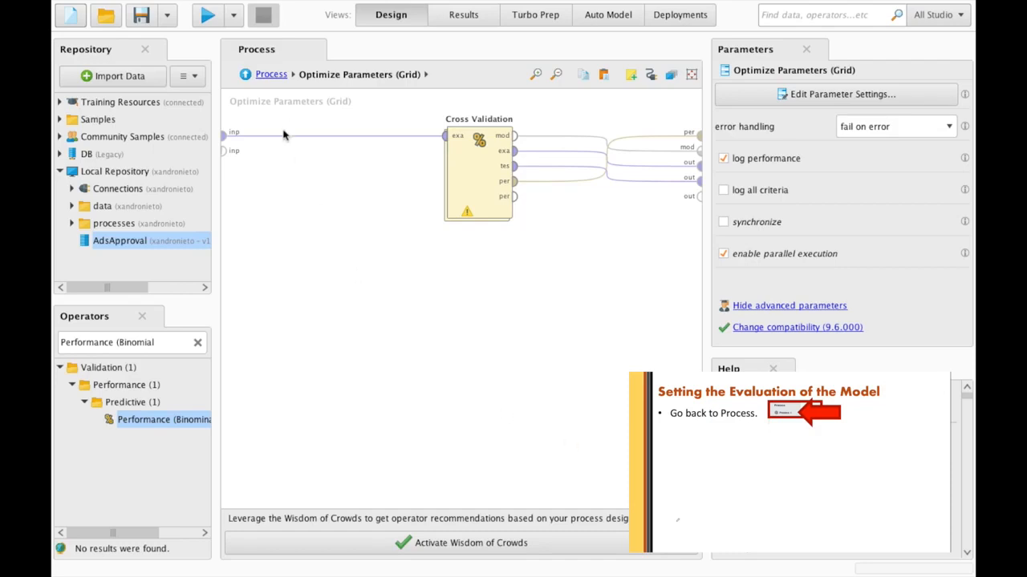
# - Place a second Apply Model on the top-level process canvas
pyautogui.click(272, 74)
pyautogui.tripleClick(163, 342)
pyautogui.write('Apply Model')
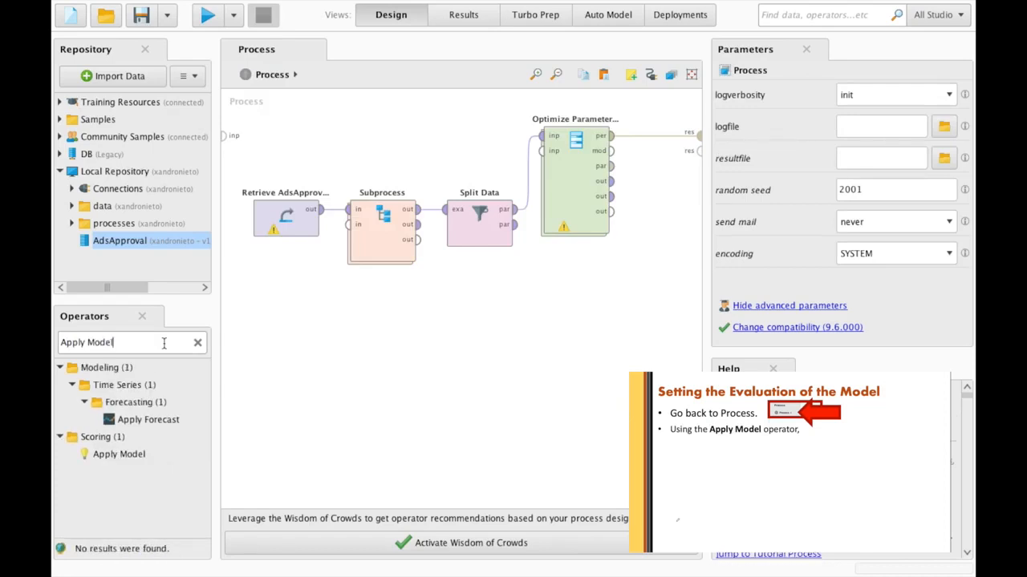
pyautogui.click(134, 454)
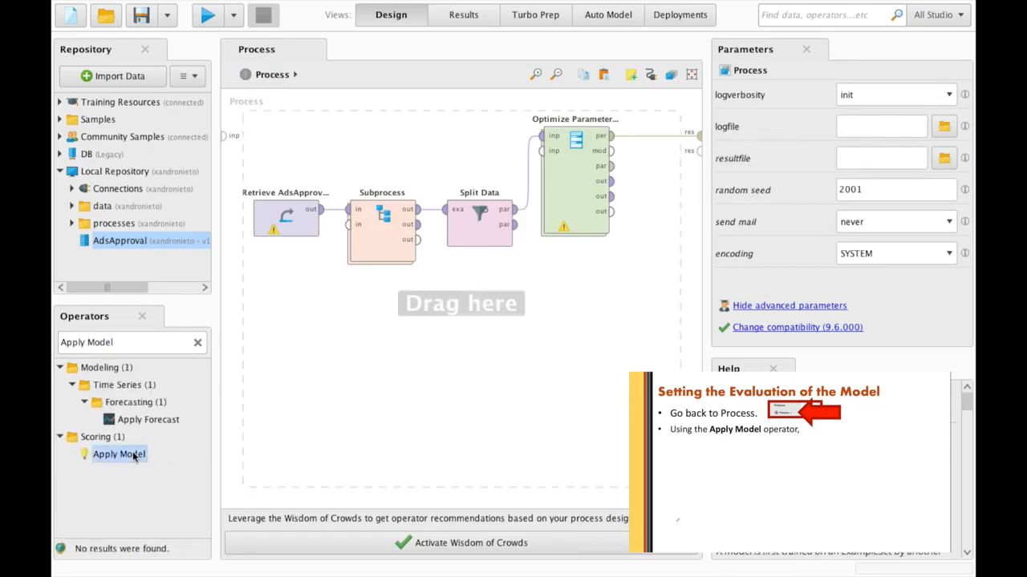
pyautogui.moveTo(116, 455); pyautogui.dragTo(642, 263)
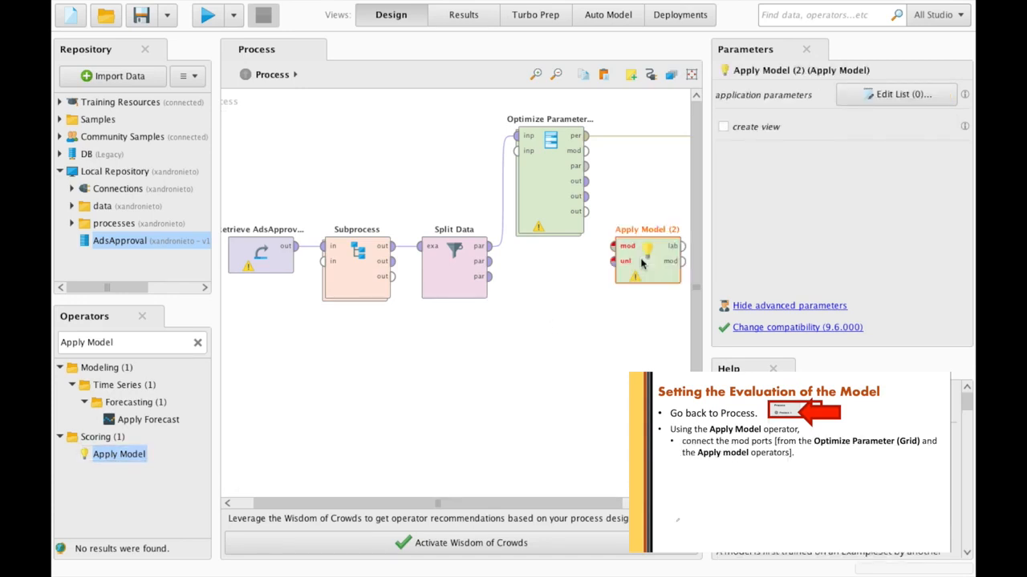
# - Feed the optimized model and Split Data's second partition into Apply Model
pyautogui.click(588, 152)
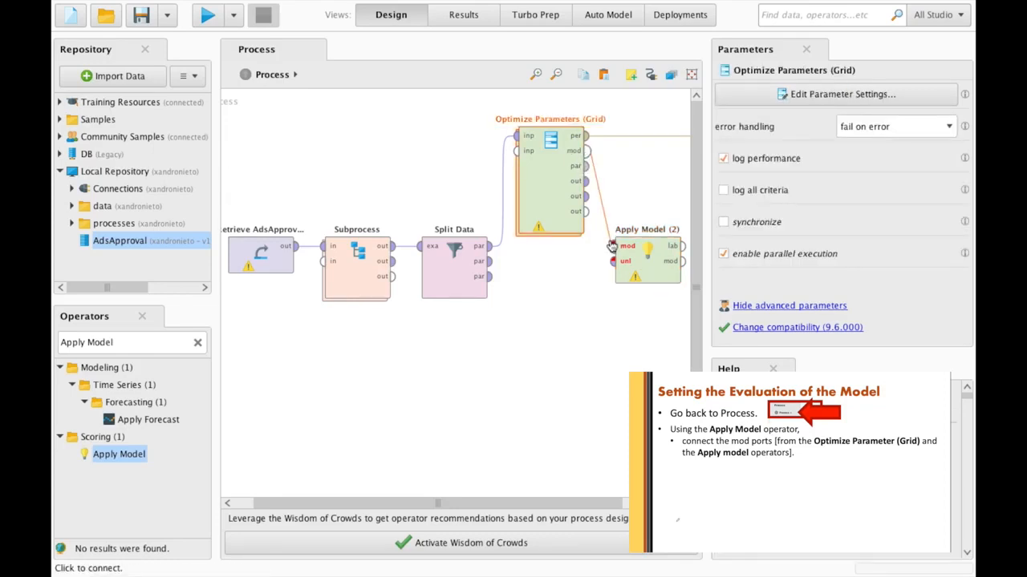
pyautogui.click(612, 246)
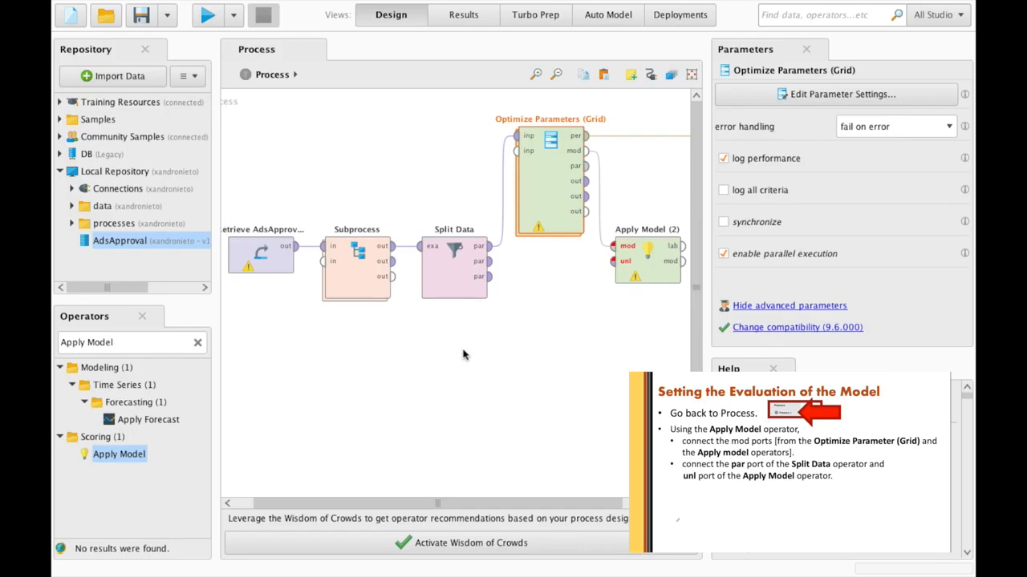
pyautogui.click(491, 269)
pyautogui.click(614, 262)
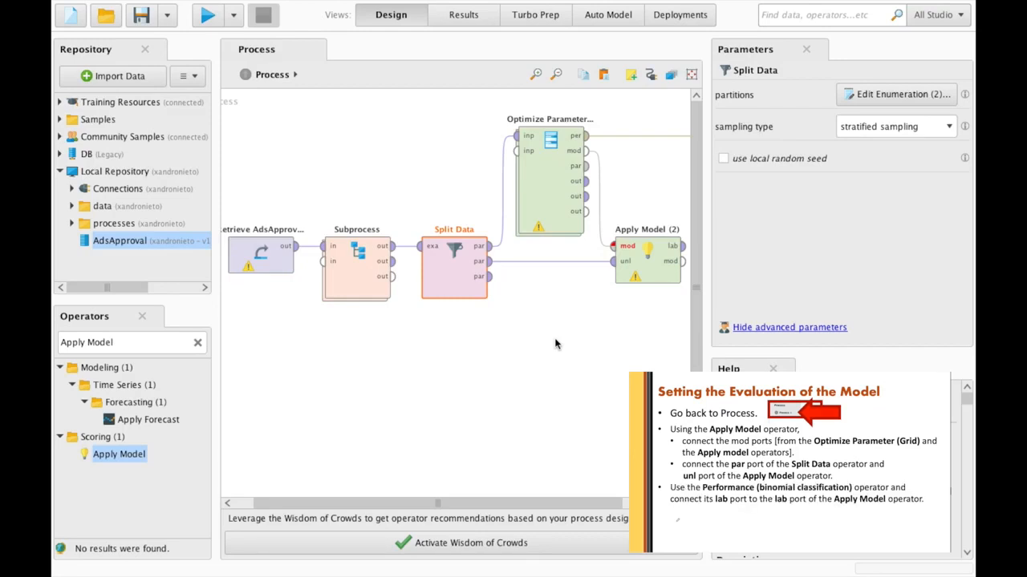
# - Search for Performance (Binominal Classification) and place it beside Apply Model on the canvas
pyautogui.click(133, 343)
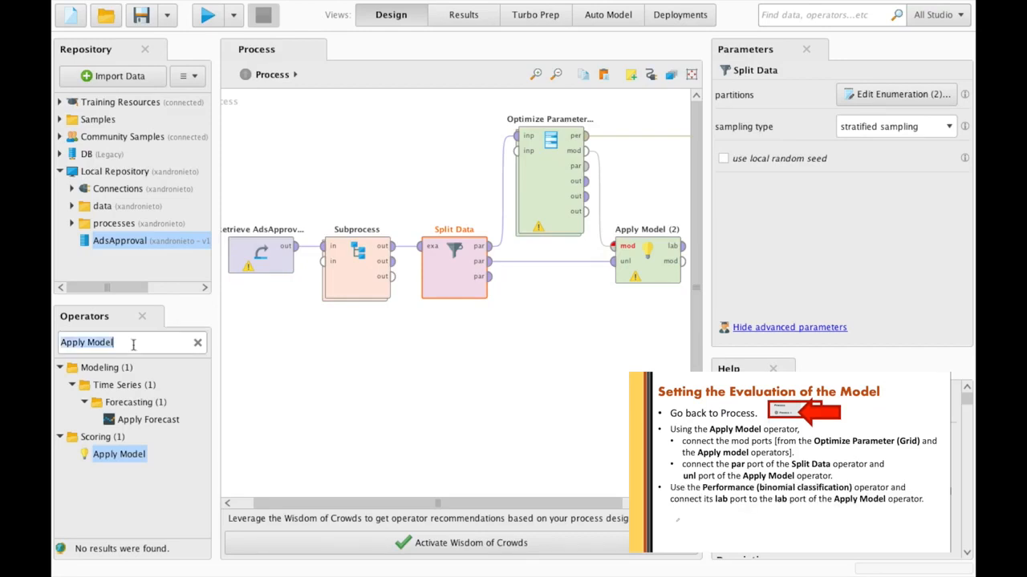
pyautogui.write('Performance (B')
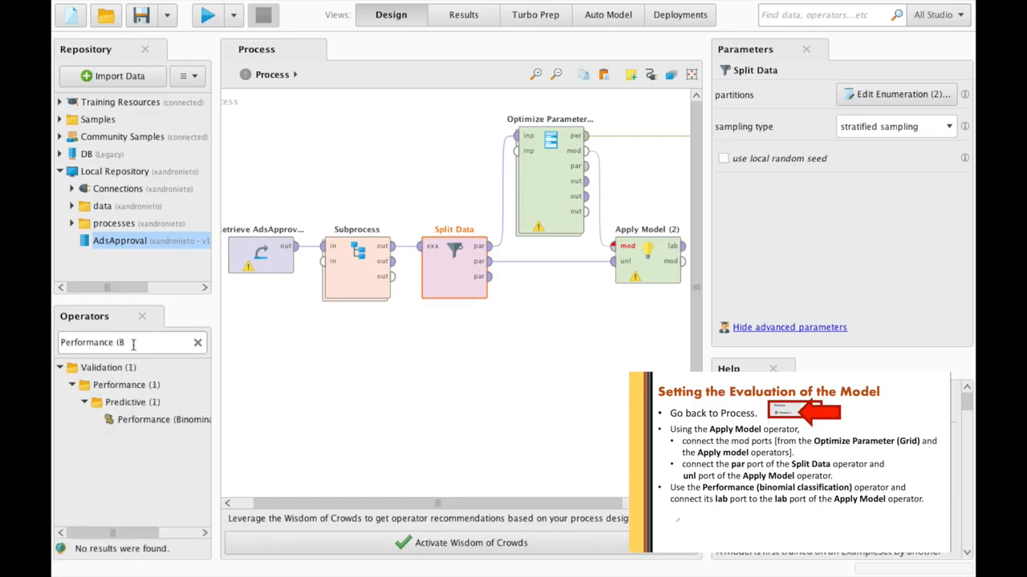
pyautogui.click(149, 420)
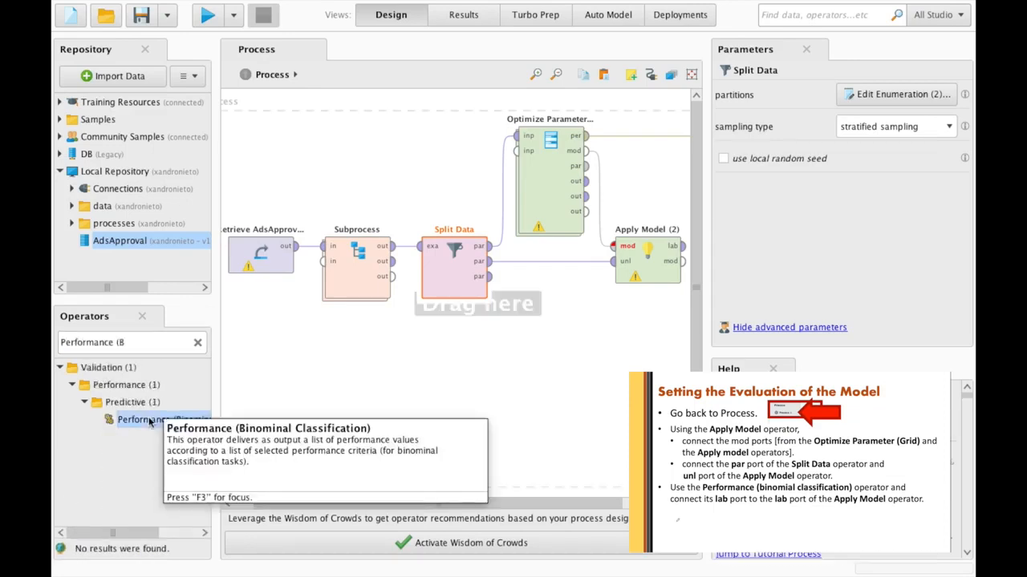
pyautogui.moveTo(148, 422); pyautogui.dragTo(658, 255)
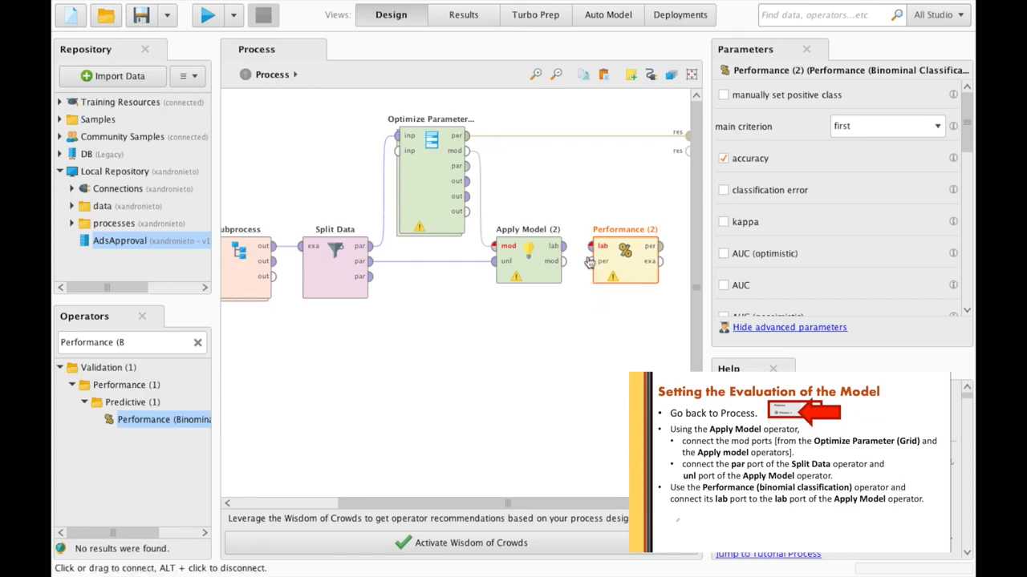
# - Connect Apply Model's lab output to Performance's lab input and its per output to res
pyautogui.click(564, 247)
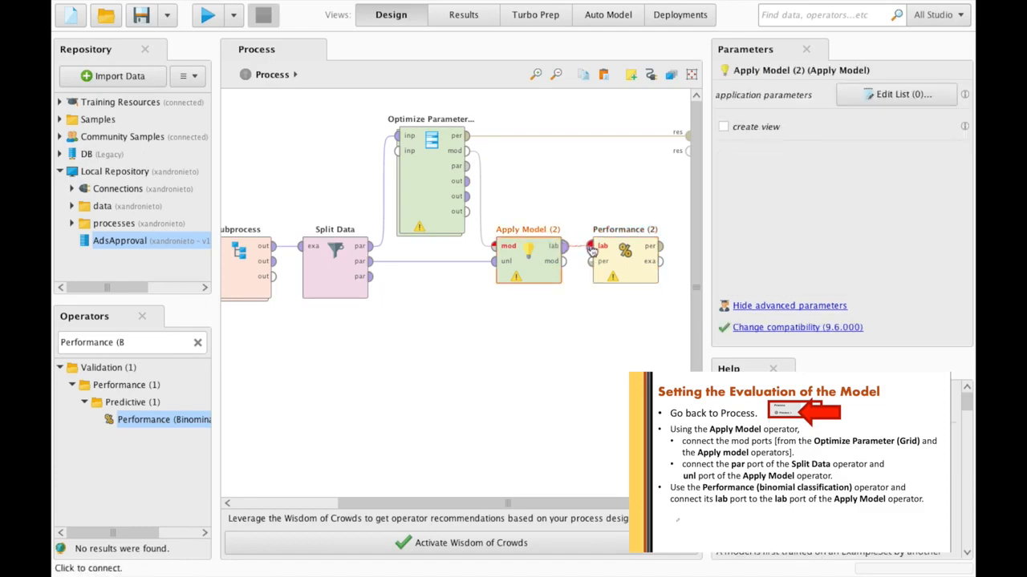
pyautogui.click(591, 246)
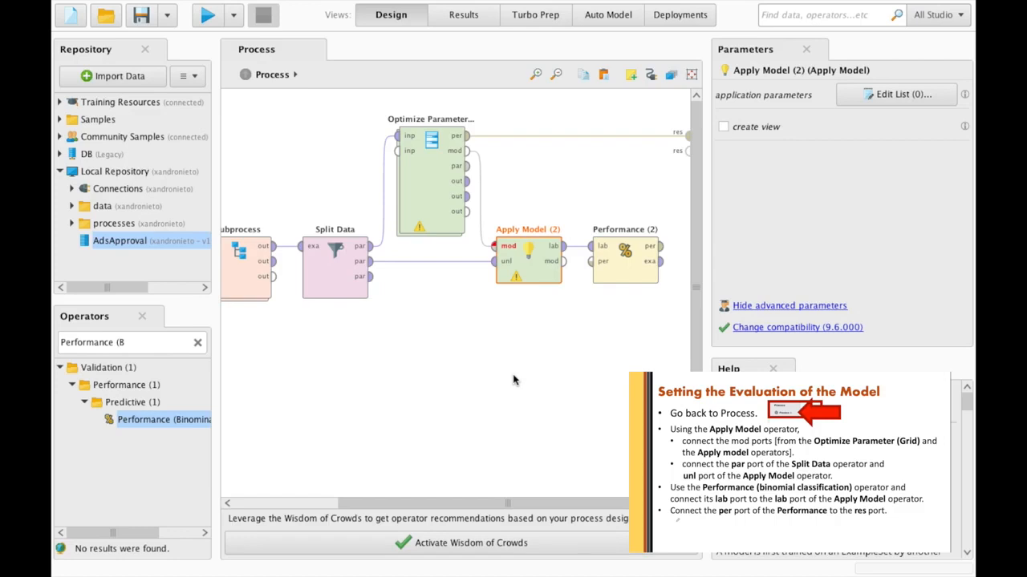
pyautogui.click(659, 246)
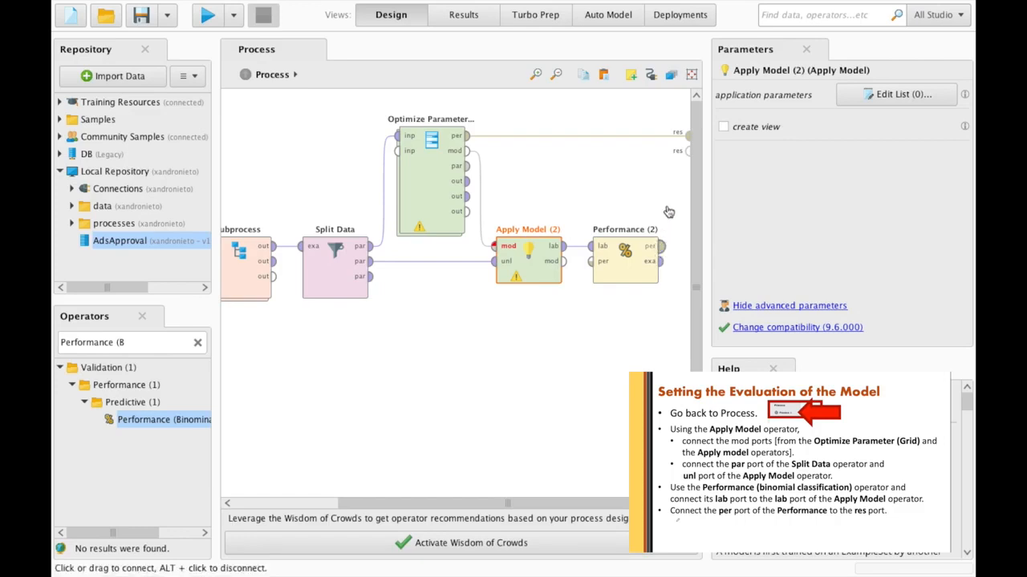
pyautogui.click(686, 152)
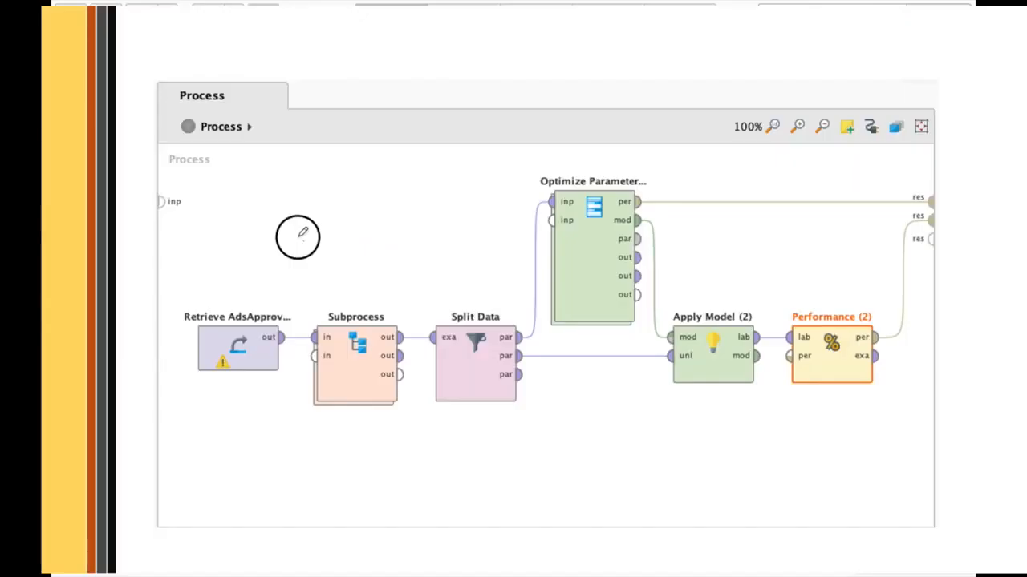
# - Draw a red arrow pointing at Subprocess and handwrite 'Data Prep' above it
pyautogui.moveTo(294, 236); pyautogui.dragTo(348, 340)
pyautogui.moveTo(240, 217)
pyautogui.mouseDown()
pyautogui.moveTo(239, 242)
pyautogui.moveTo(265, 233)
pyautogui.moveTo(321, 181)
pyautogui.moveTo(339, 176)
pyautogui.moveTo(344, 201)
pyautogui.mouseUp()
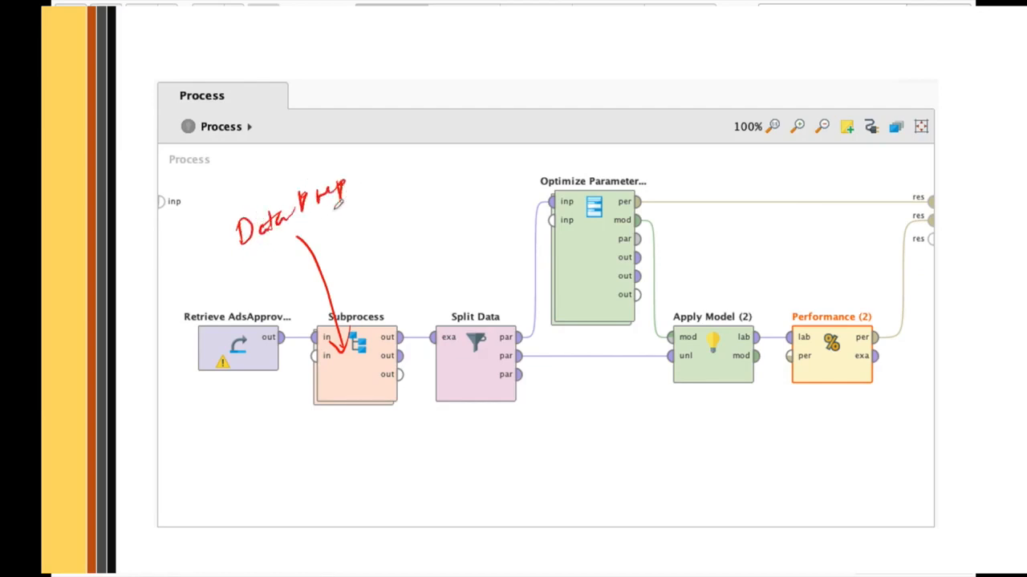